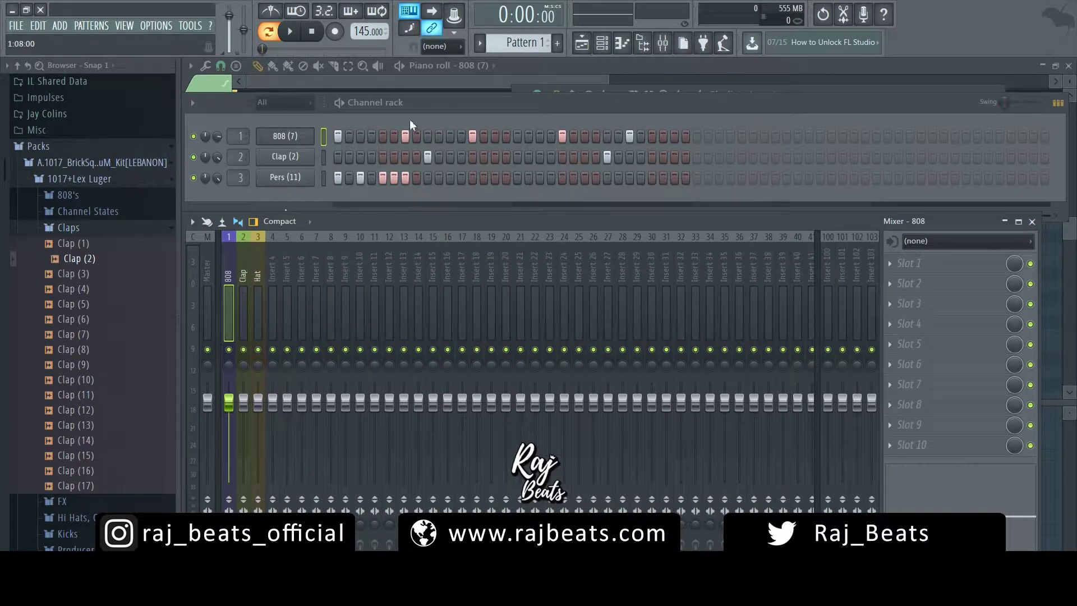
Step: Open the 808 (7) channel's sampler settings and audition its sample from the waveform display
left_click(302, 136)
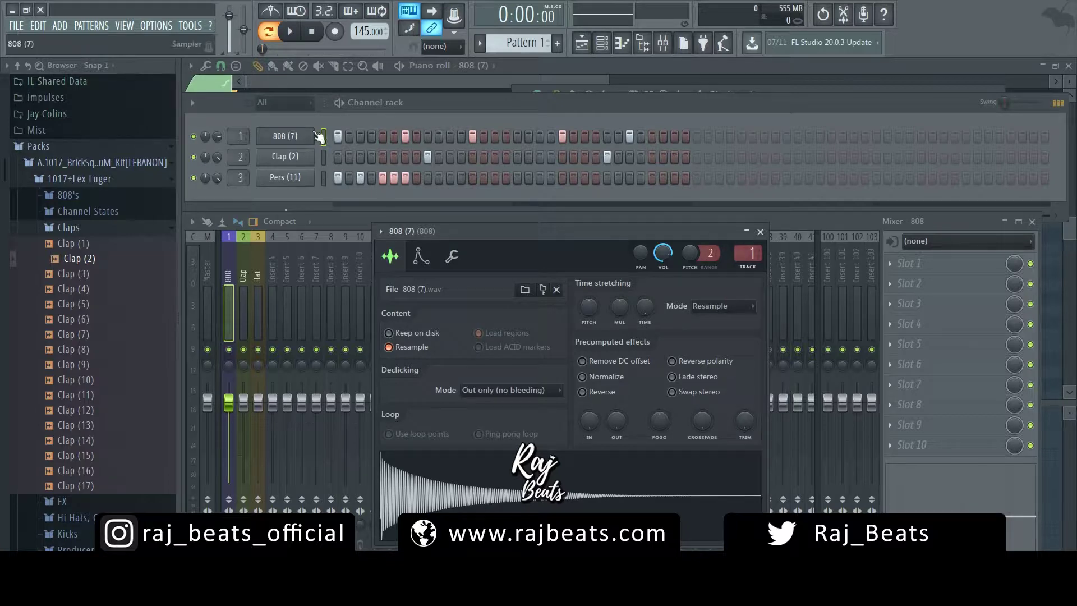
left_click(295, 138)
left_click(294, 141)
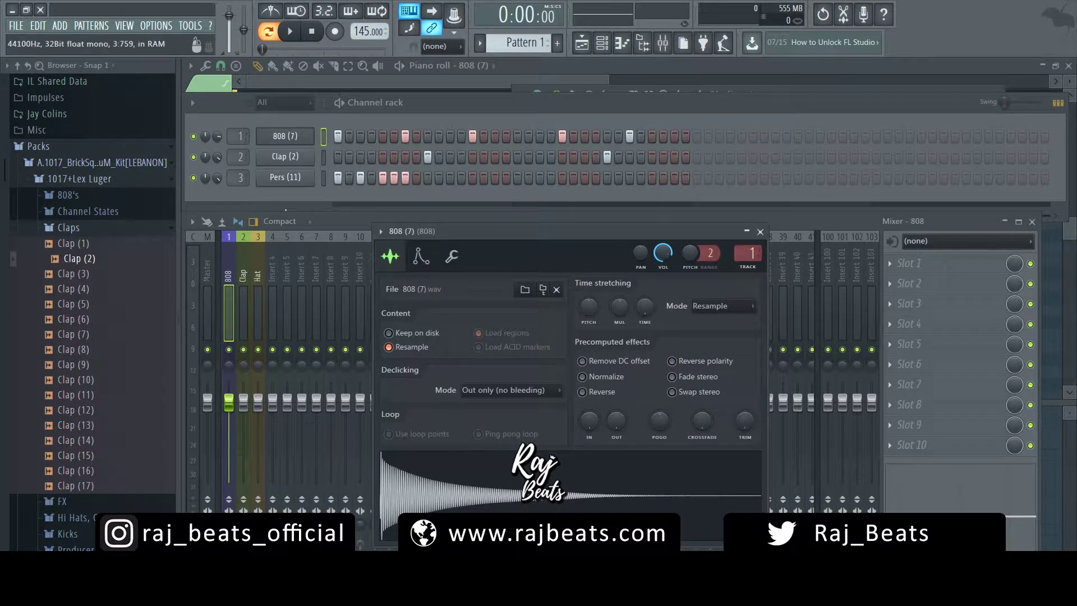
left_click(501, 497)
left_click(501, 497)
left_click(501, 497)
left_click(501, 497)
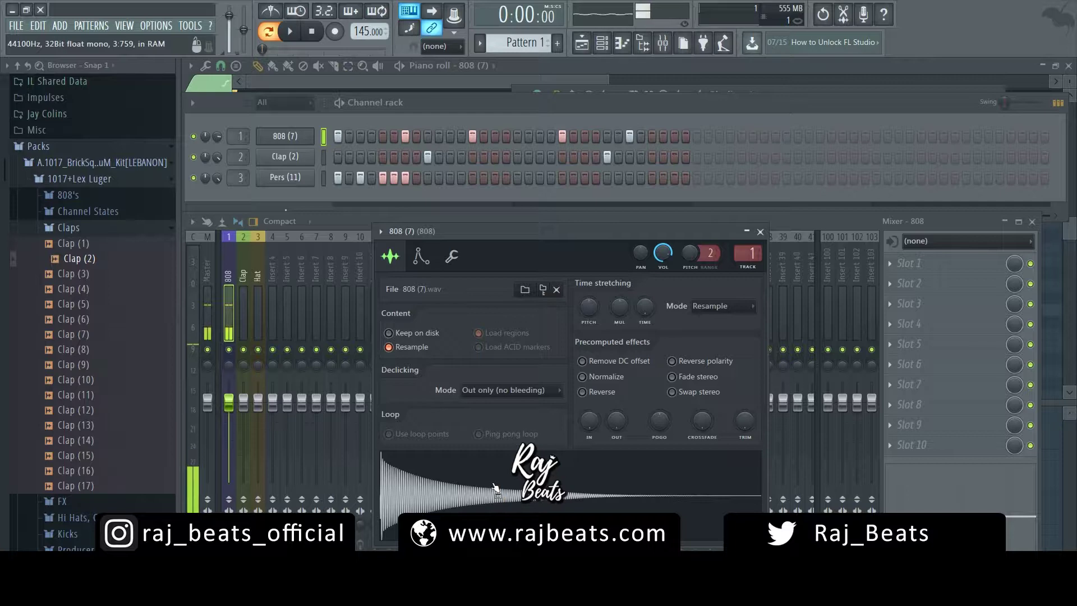
left_click(494, 486)
left_click(456, 488)
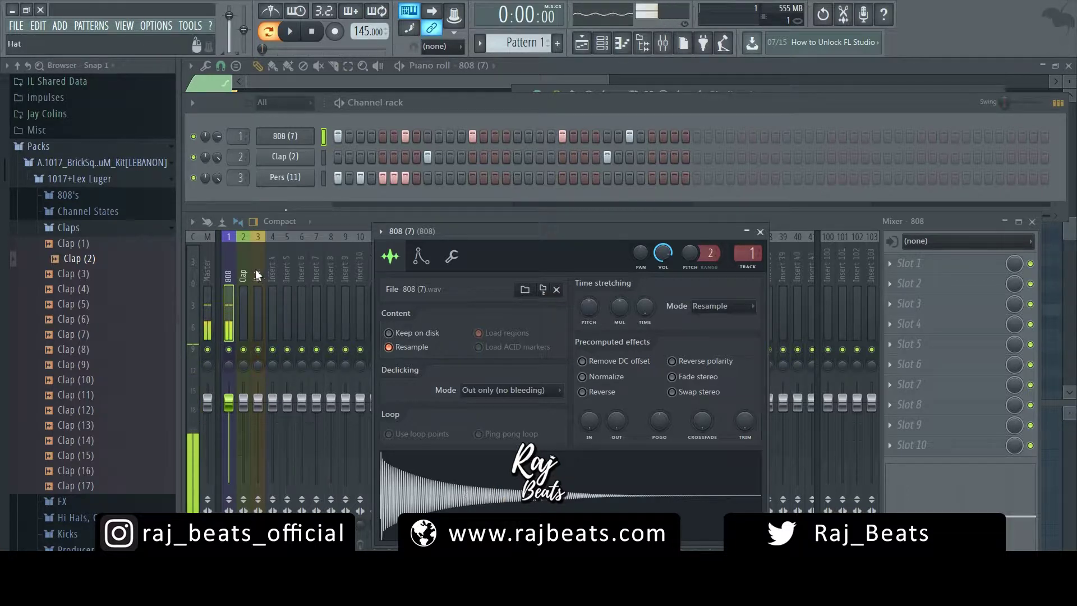
Step: Load Fruity Fast Dist into effect slot 5 of the 808 mixer track
left_click(227, 262)
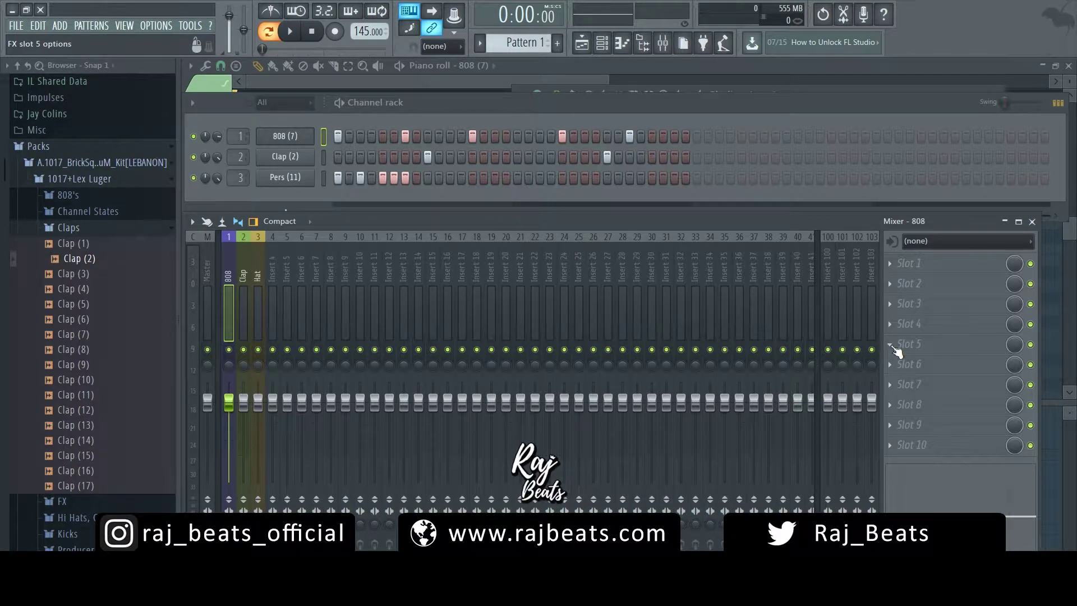
left_click(893, 346)
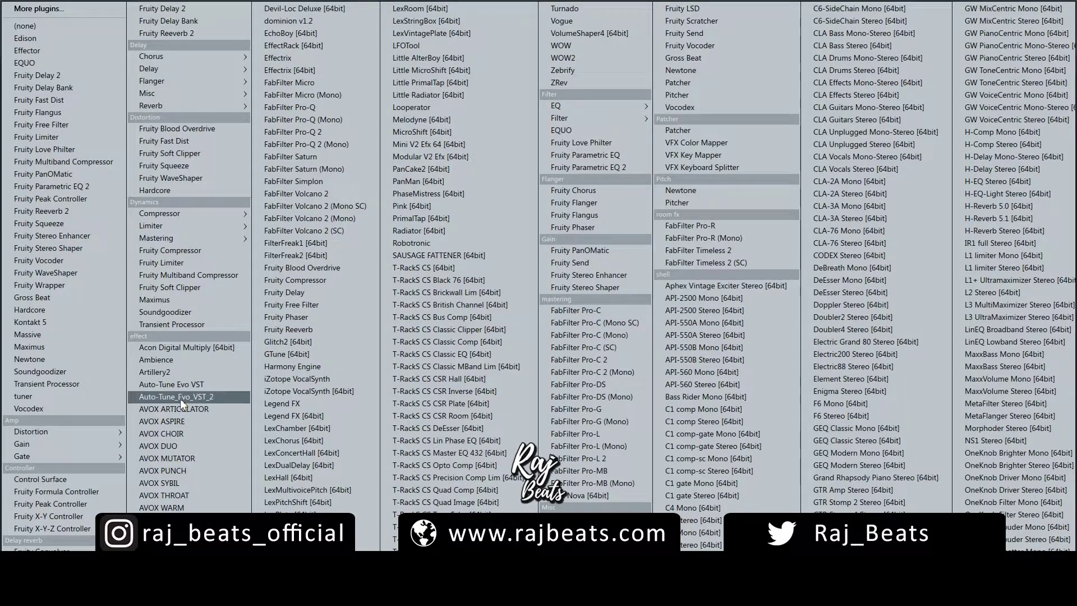
mouse_move(79, 431)
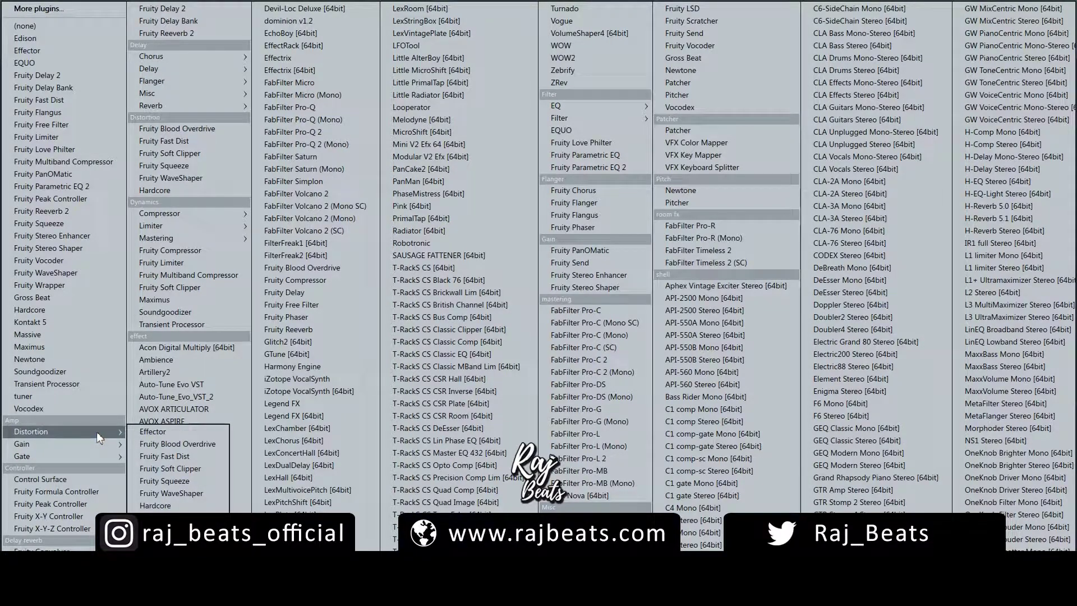
left_click(176, 455)
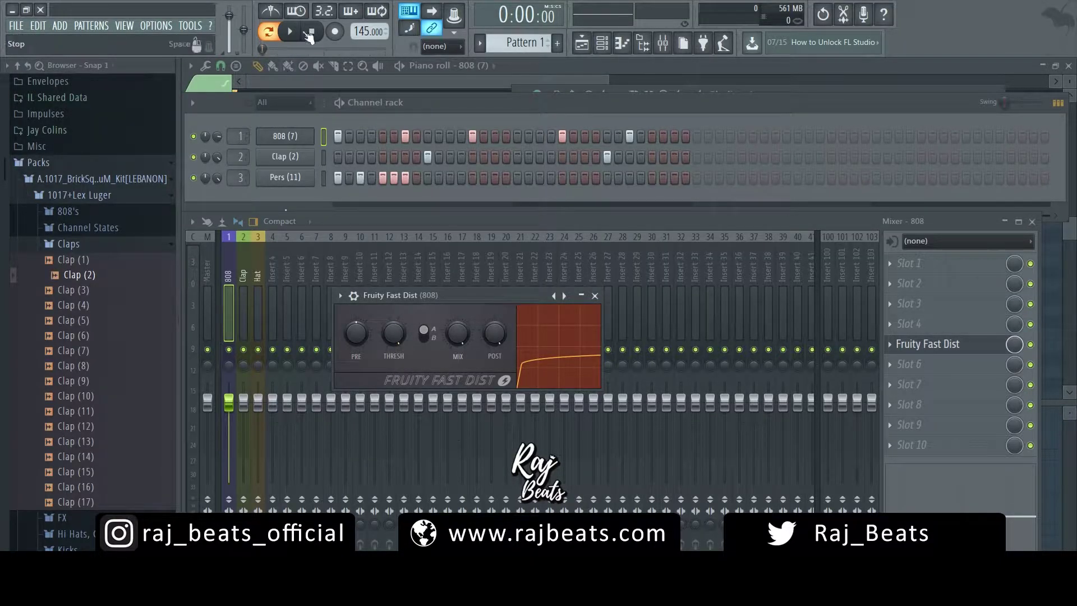
Step: Play Pattern 1 and reduce the mix and threshold of Fruity Fast Dist on the 808 track
key("space")
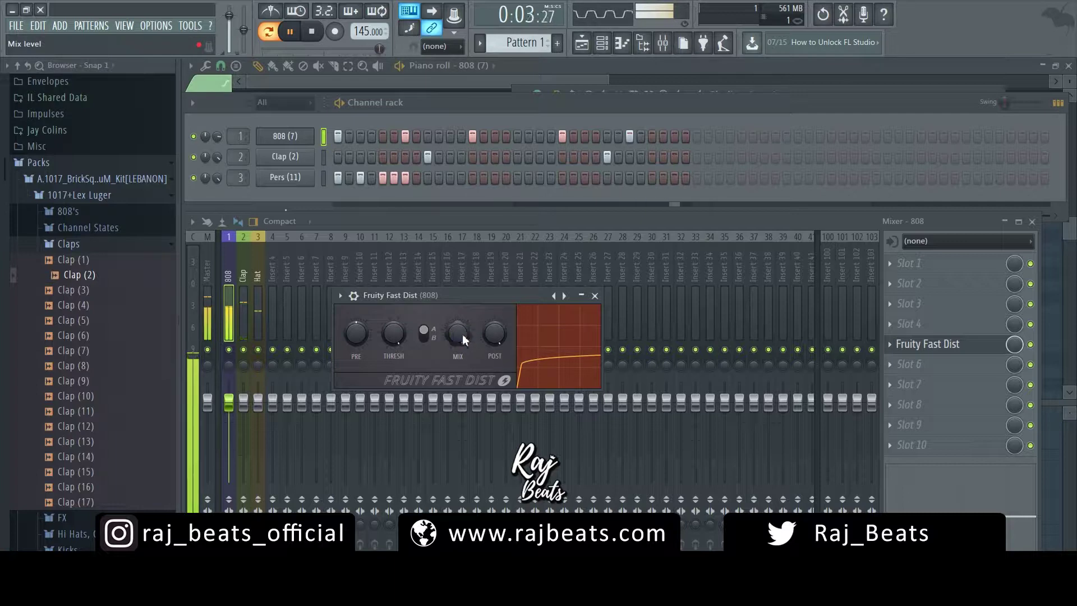
left_click_drag(461, 333, 461, 308)
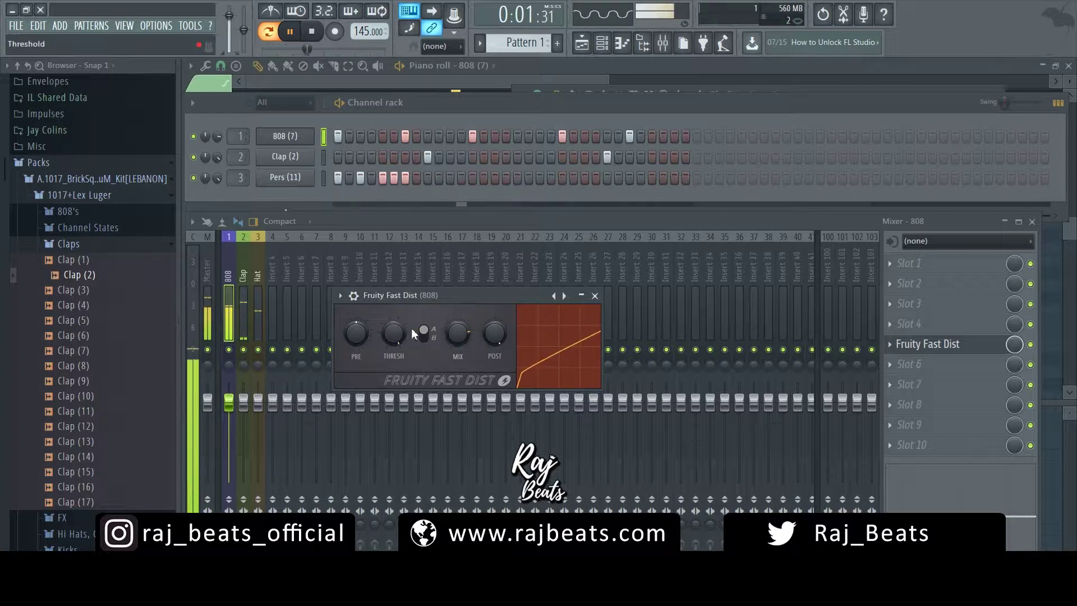
left_click_drag(394, 334, 464, 340)
left_click_drag(394, 334, 394, 328)
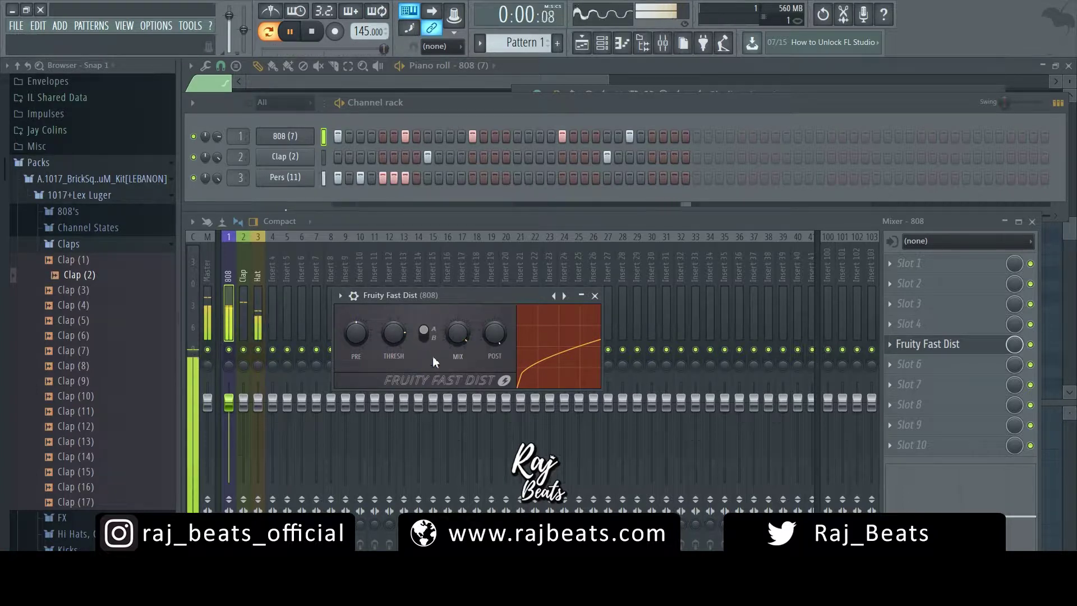
Step: Raise Fruity Fast Dist's pre-amp and try distortion type B before returning to type A
left_click_drag(419, 296, 441, 392)
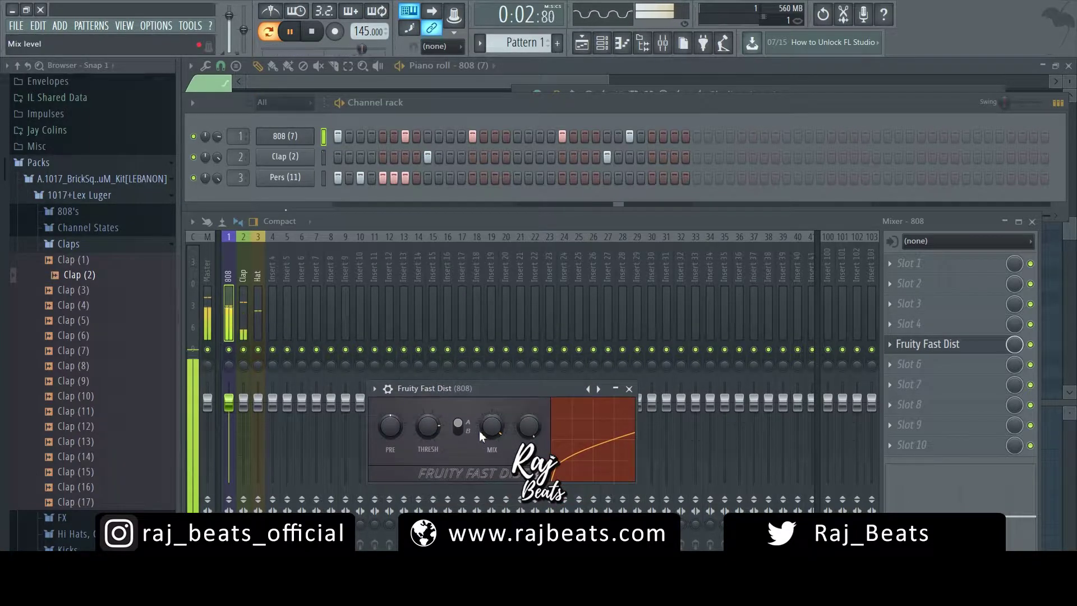
left_click_drag(391, 426, 391, 420)
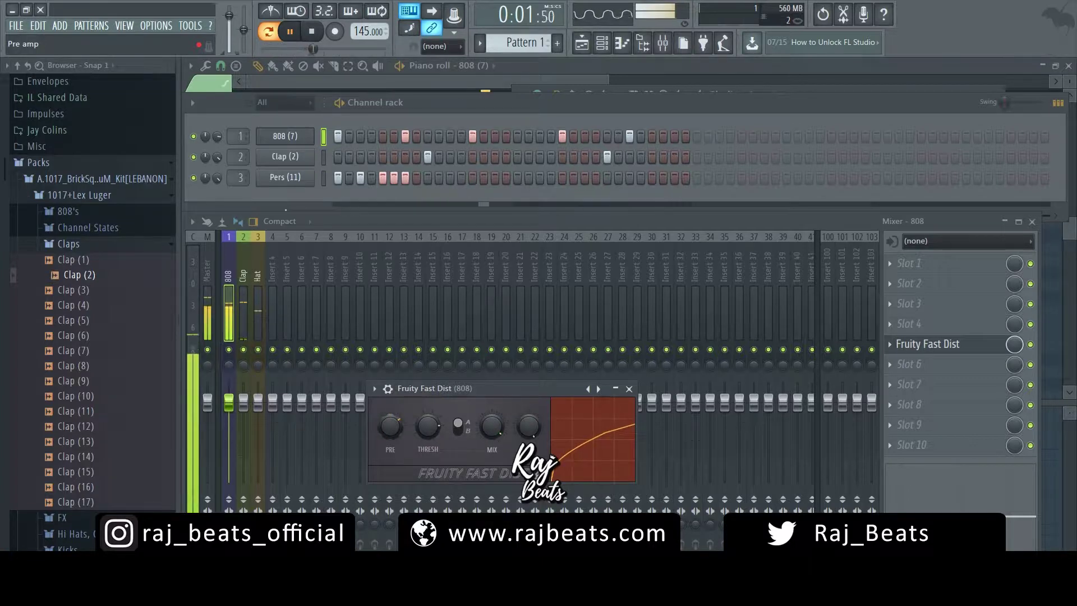
left_click(459, 430)
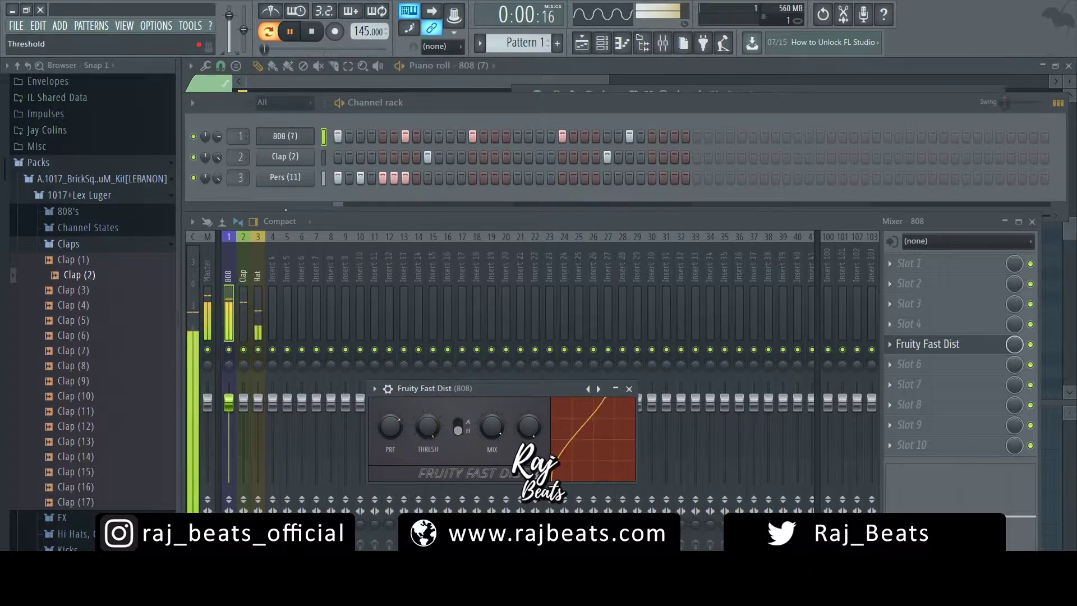
left_click(460, 429)
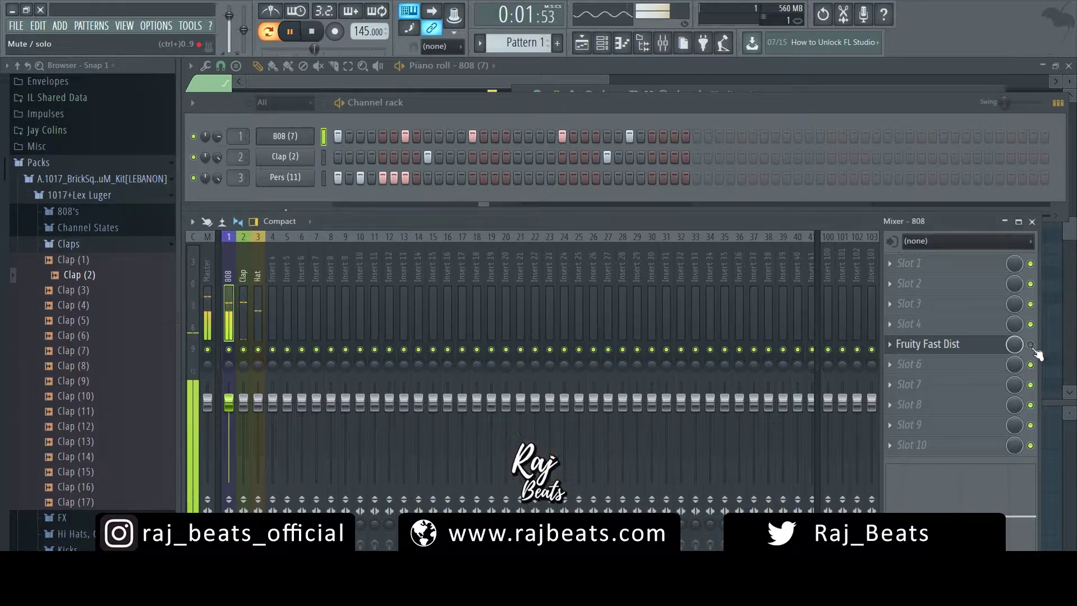
Step: Load Decapitator into effect slot 6 of the 808 mixer track and bring up its settings
left_click(894, 363)
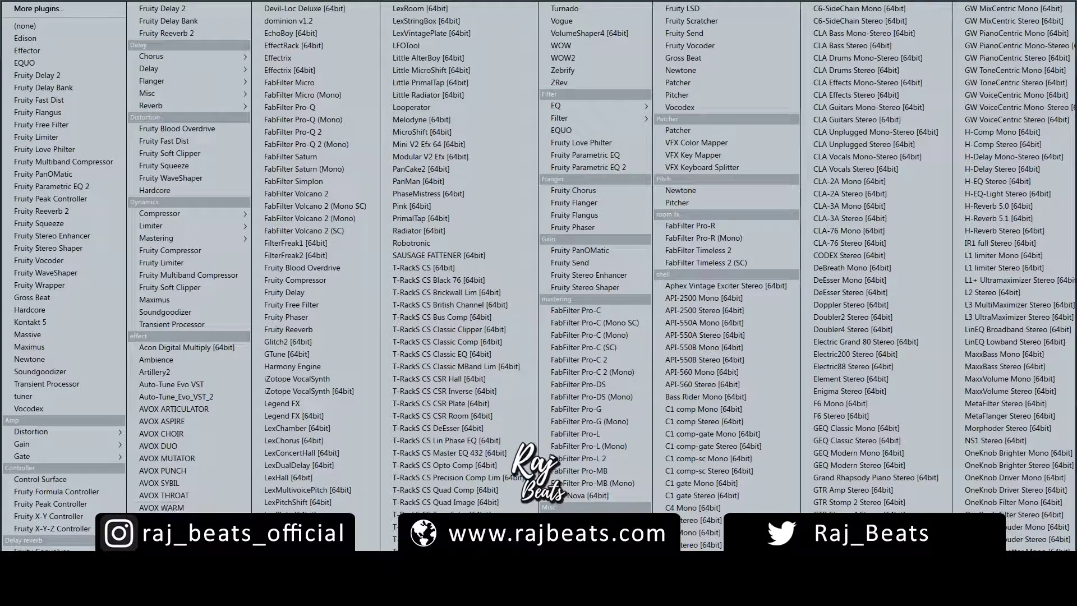
left_click(168, 540)
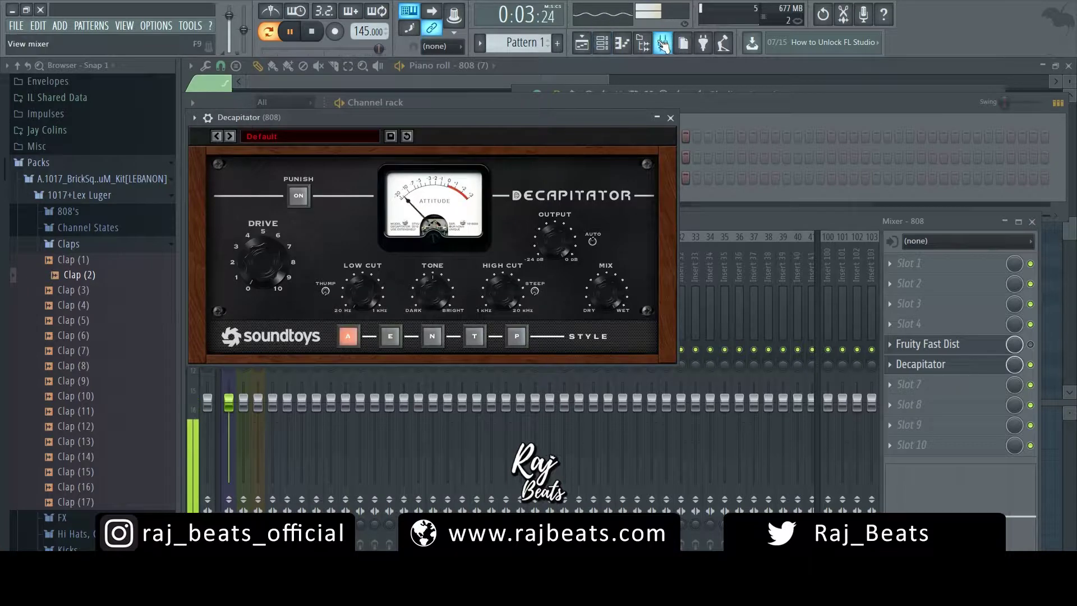
key("F9")
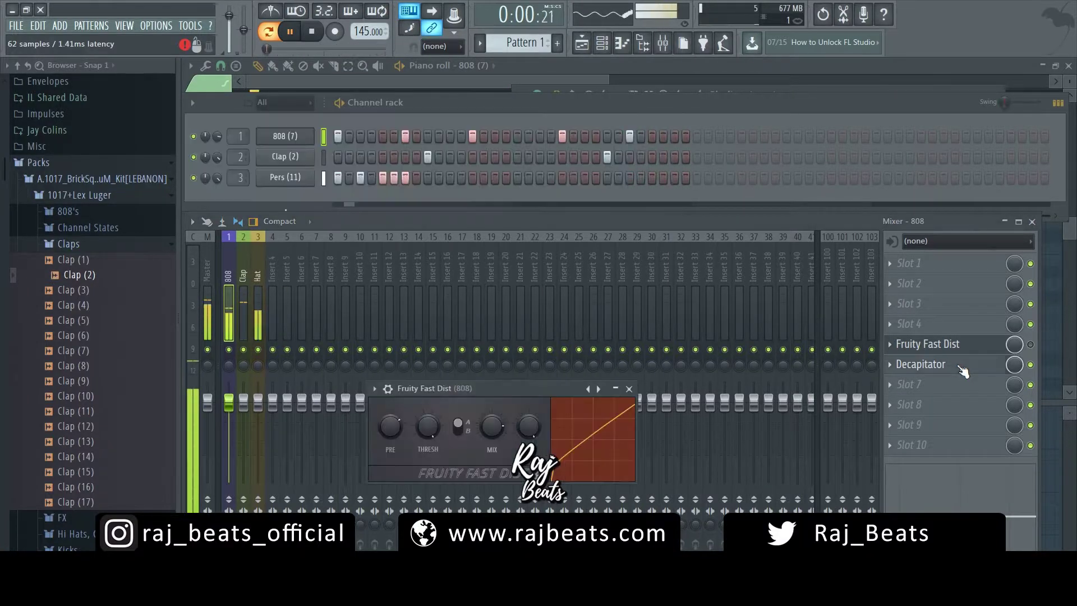
left_click(920, 364)
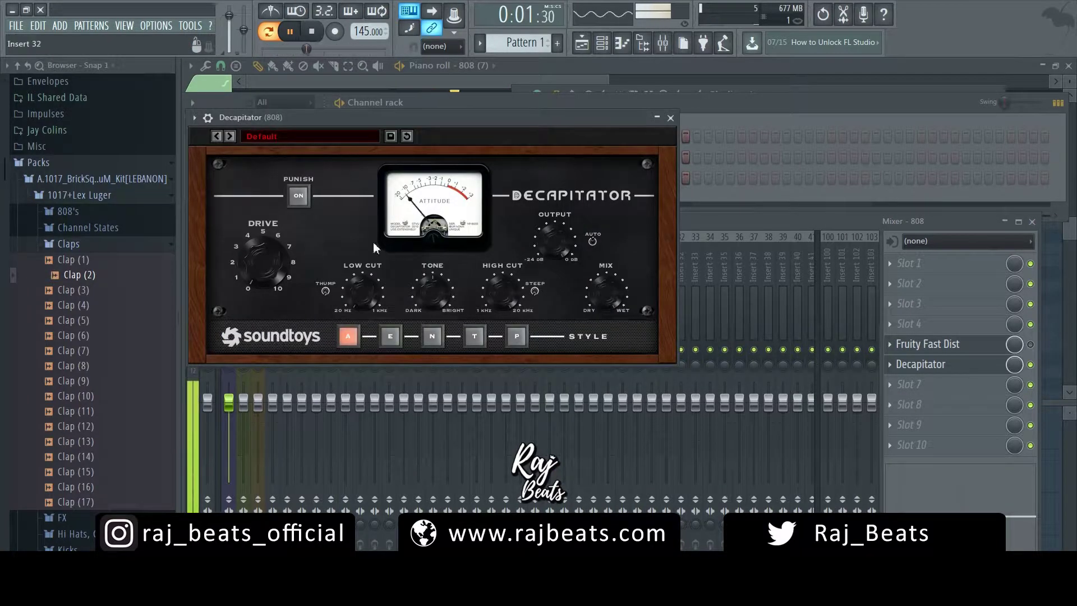
Step: Audition Decapitator's presets during playback, settle on ThickMildCrunch, and stop the pattern
left_click(230, 137)
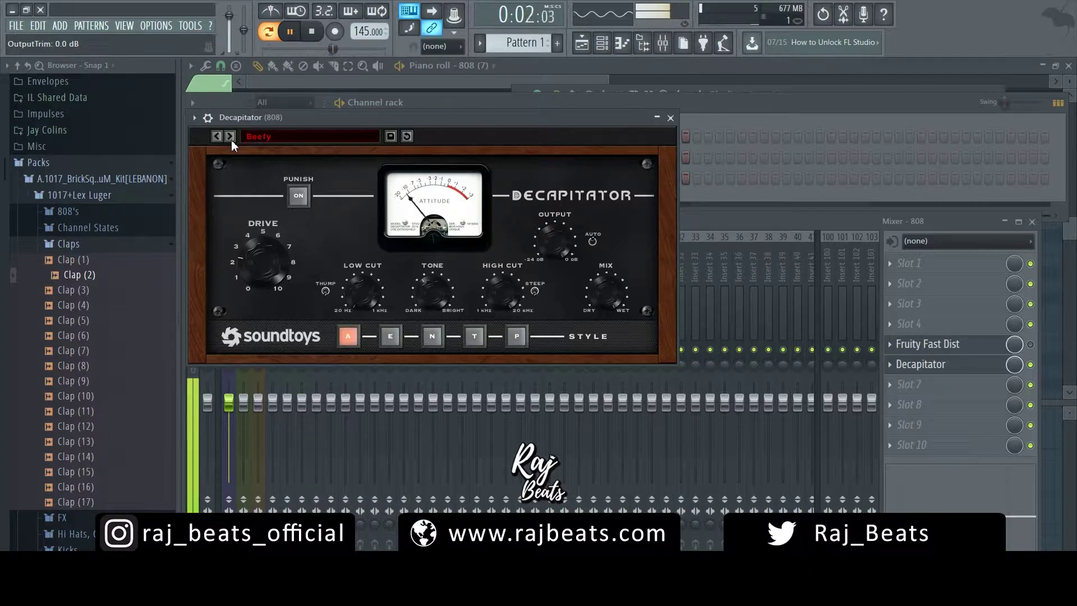
left_click(230, 136)
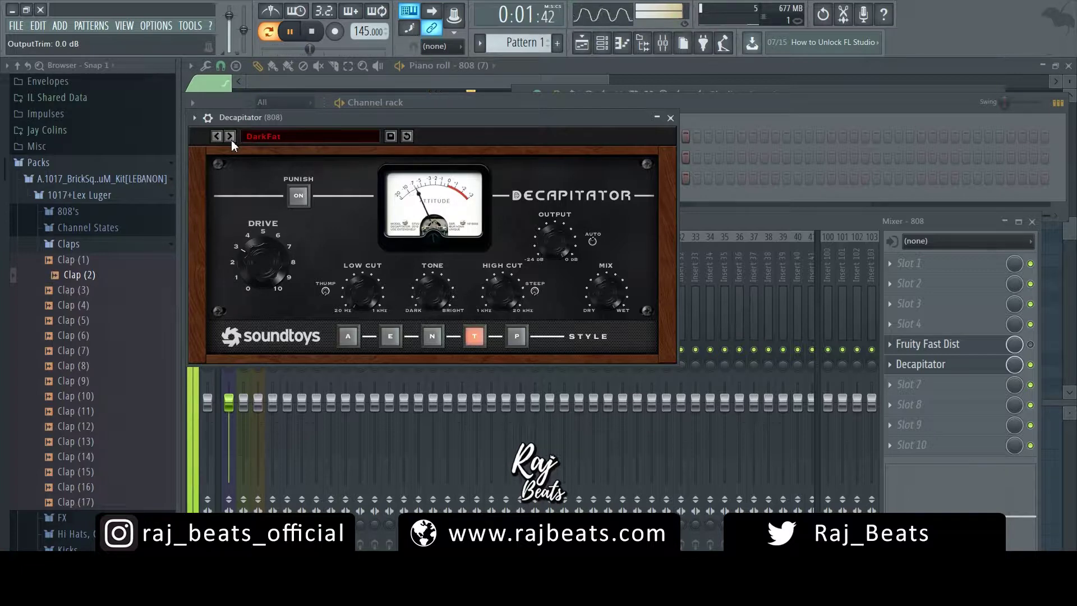
left_click(230, 136)
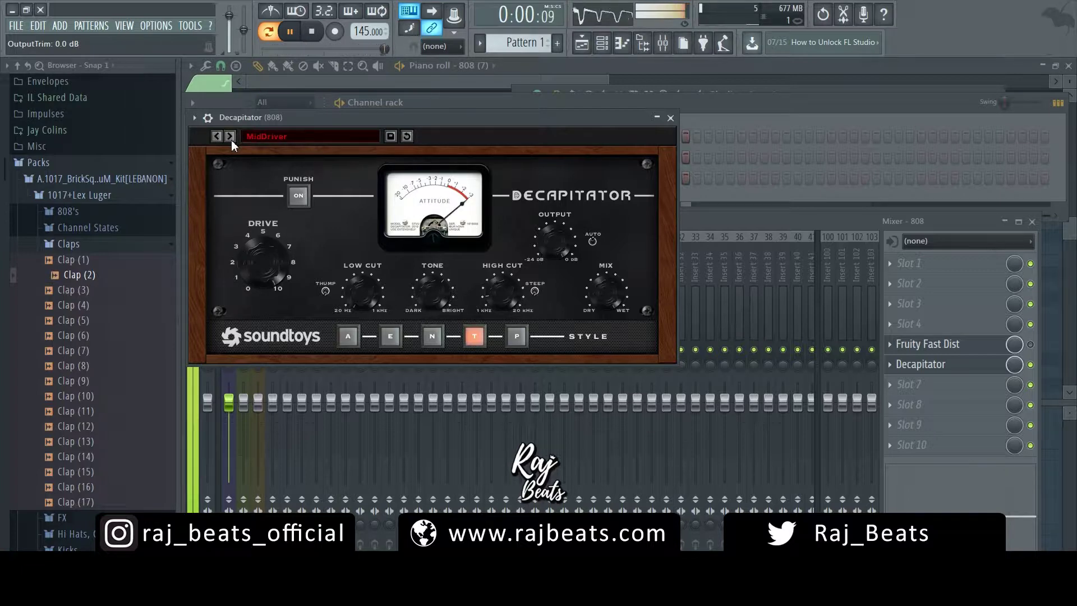
left_click(230, 136)
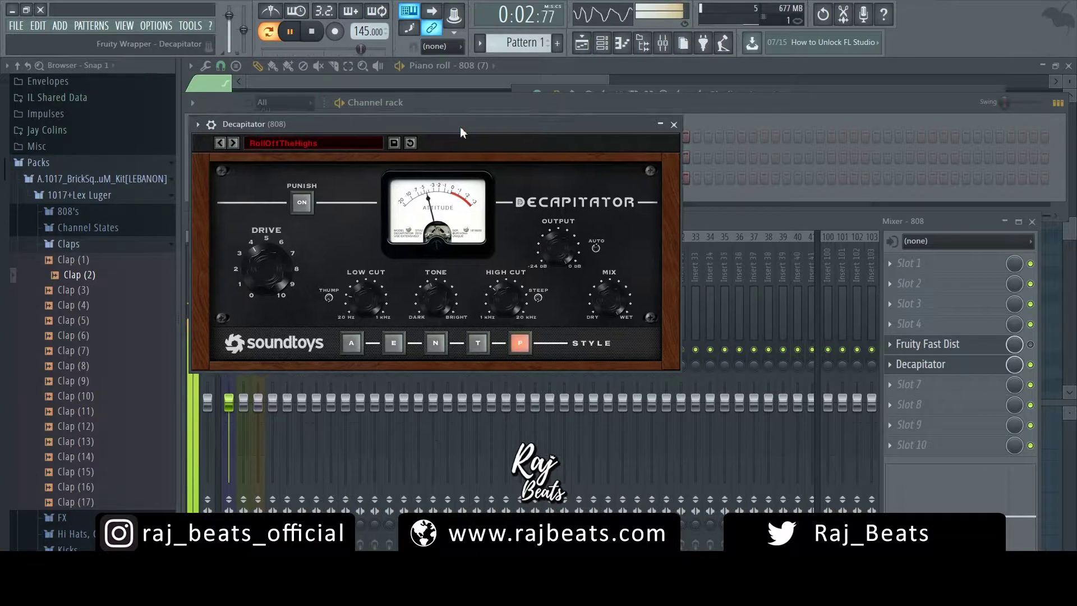
left_click_drag(460, 126, 499, 219)
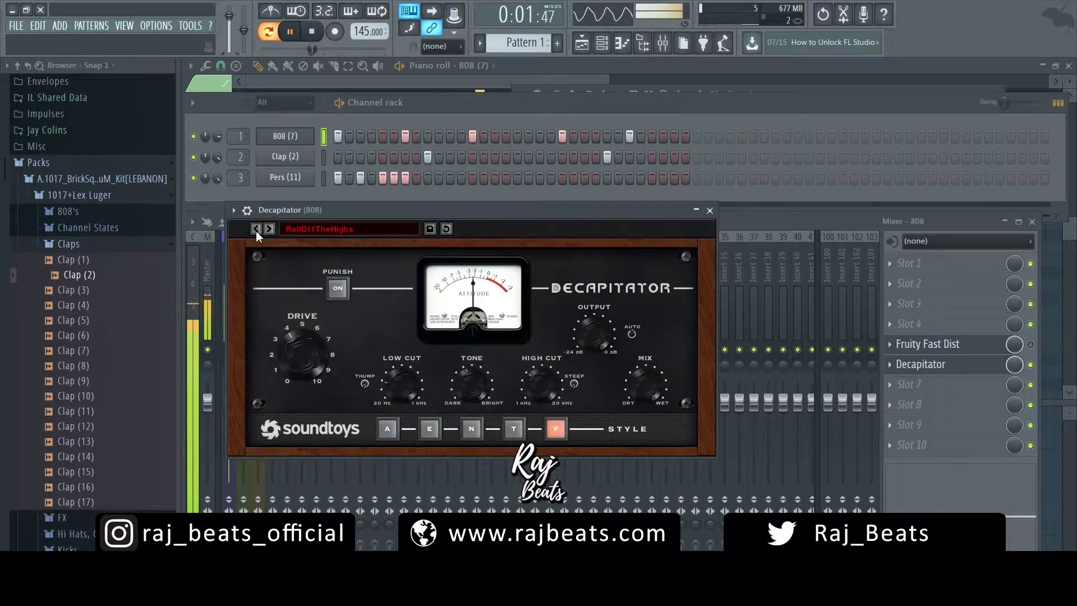
left_click(270, 229)
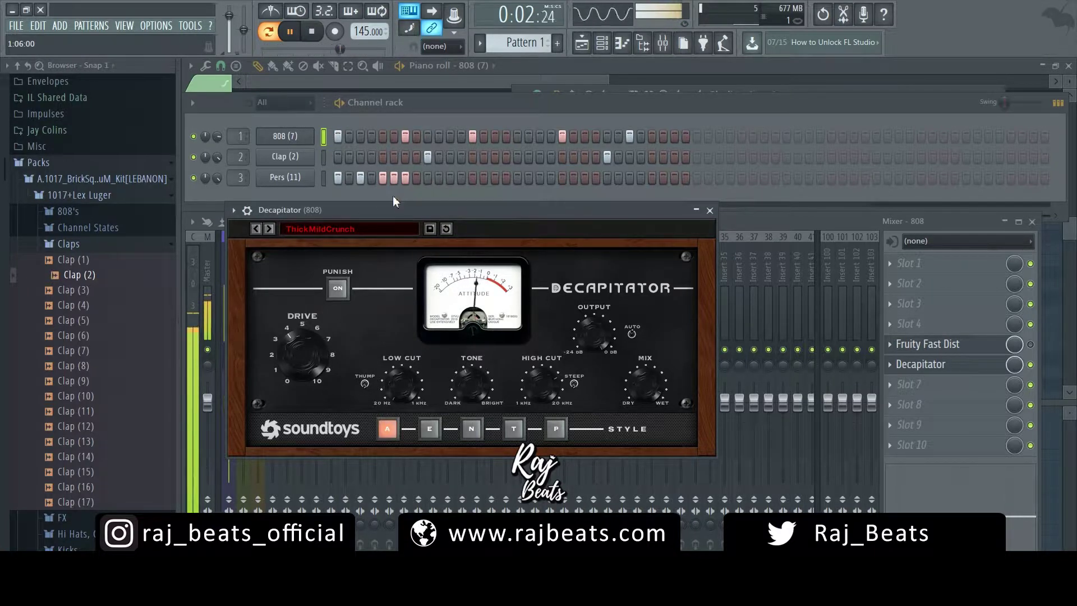
left_click_drag(387, 208, 417, 238)
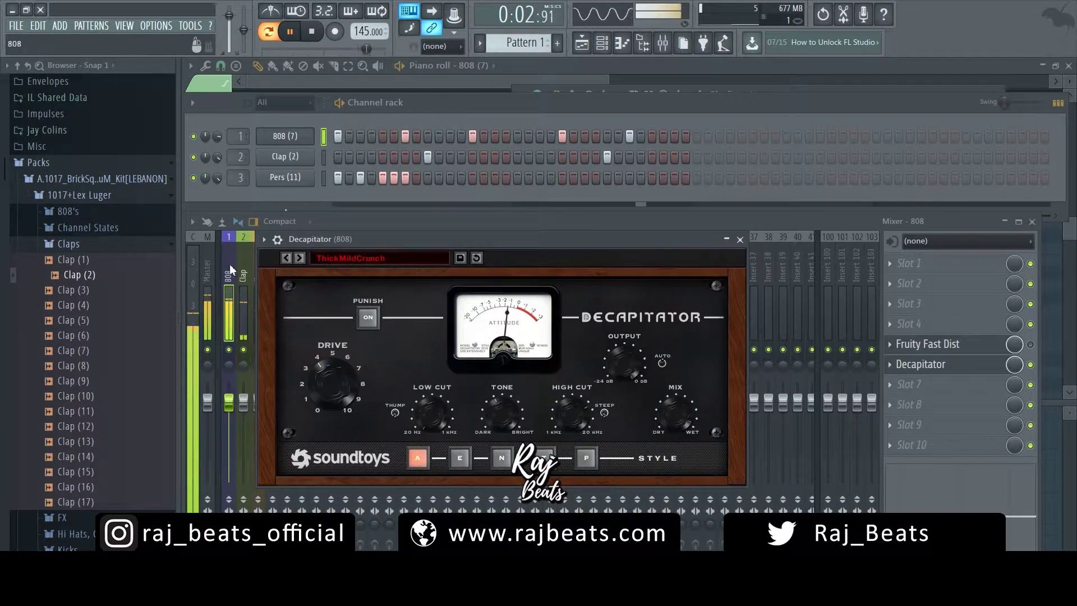
key("Escape")
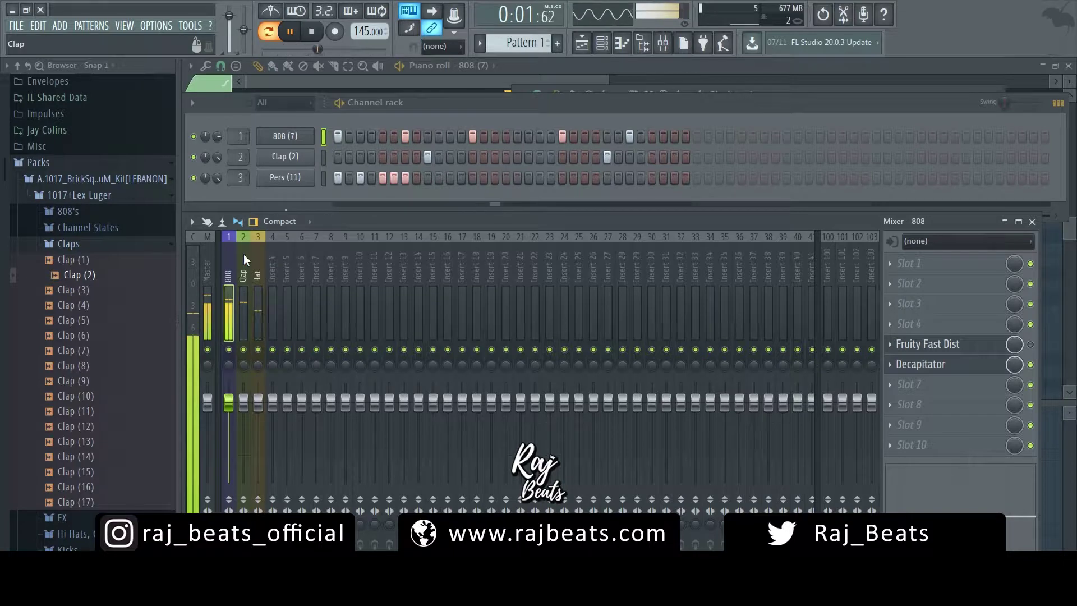
left_click(311, 32)
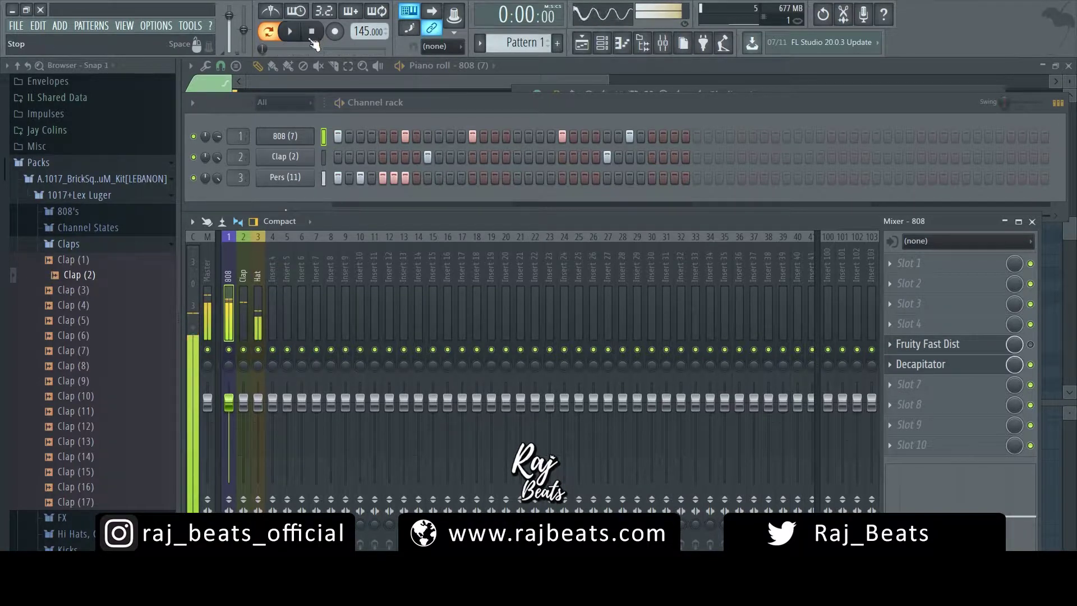
Step: Reopen Decapitator, restart playback and audition saturation styles E, N and T, settling on style P
left_click(970, 370)
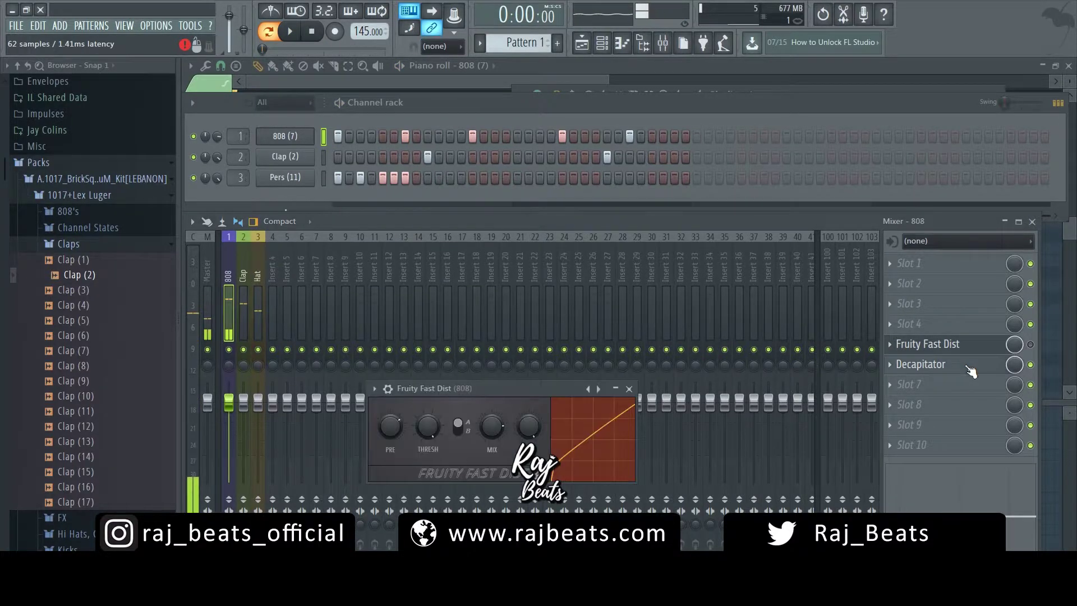
left_click(956, 371)
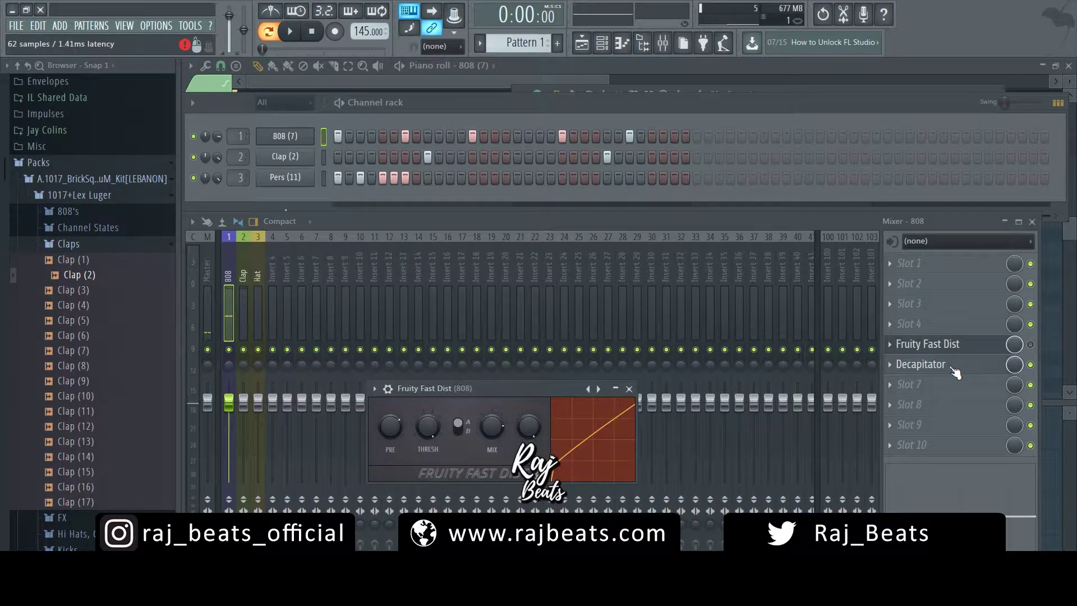
left_click(941, 366)
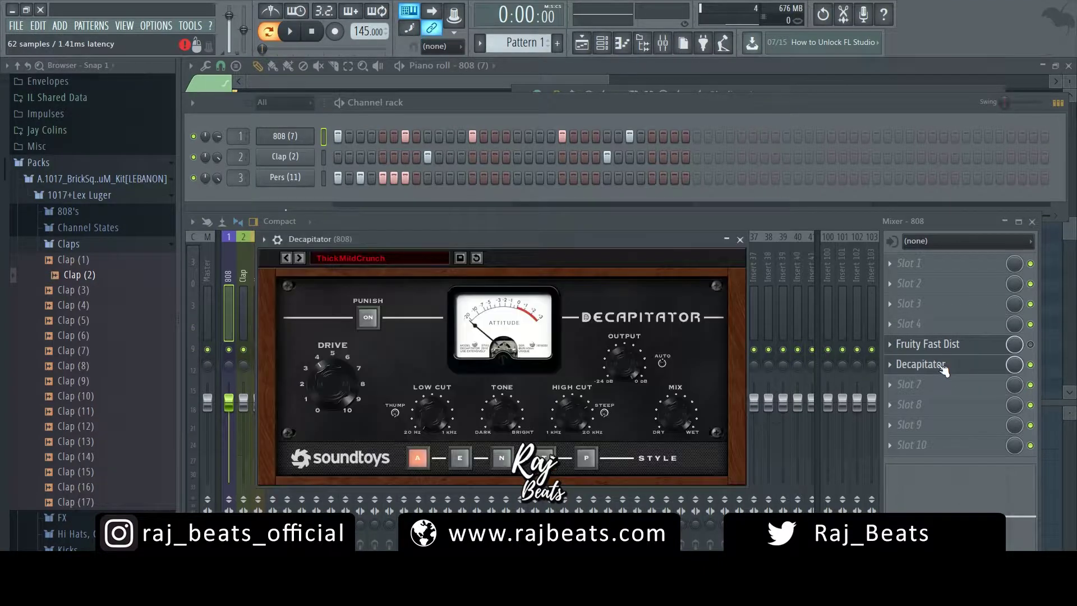
key("space")
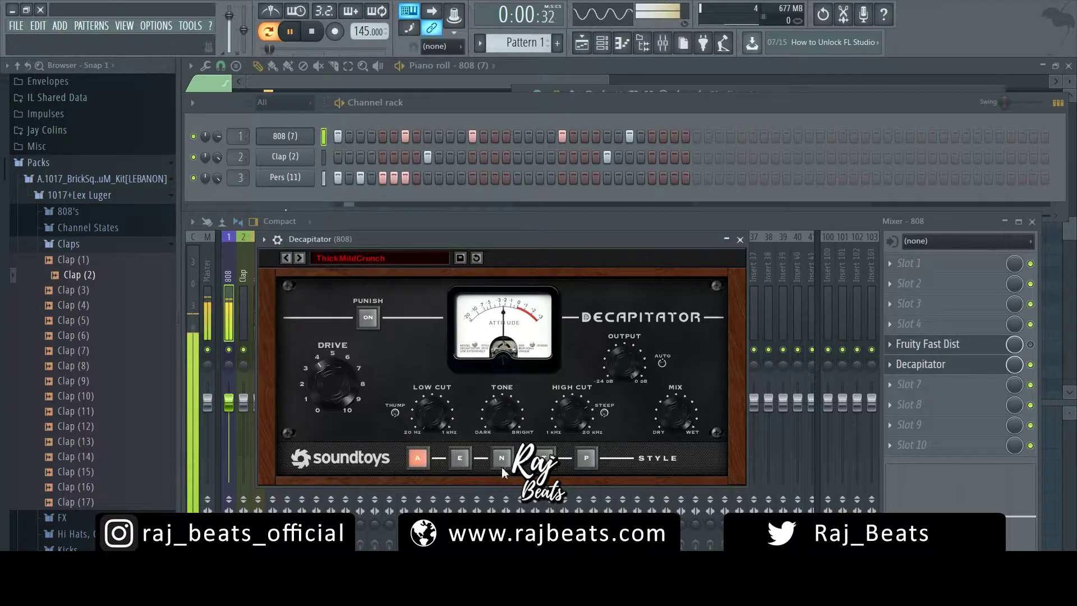
left_click(462, 459)
left_click(502, 458)
left_click(545, 458)
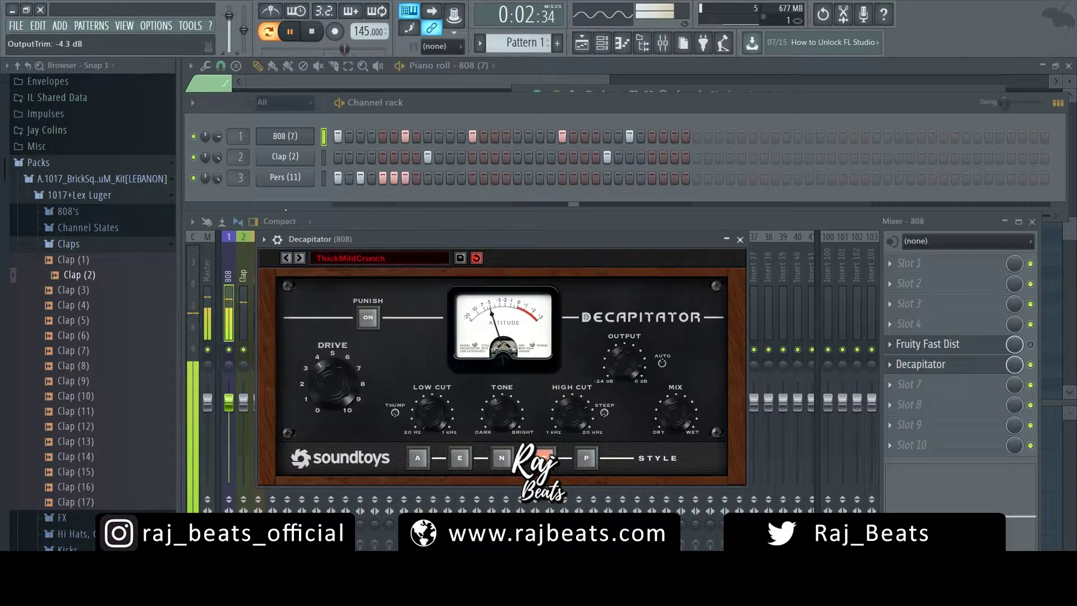
left_click(586, 458)
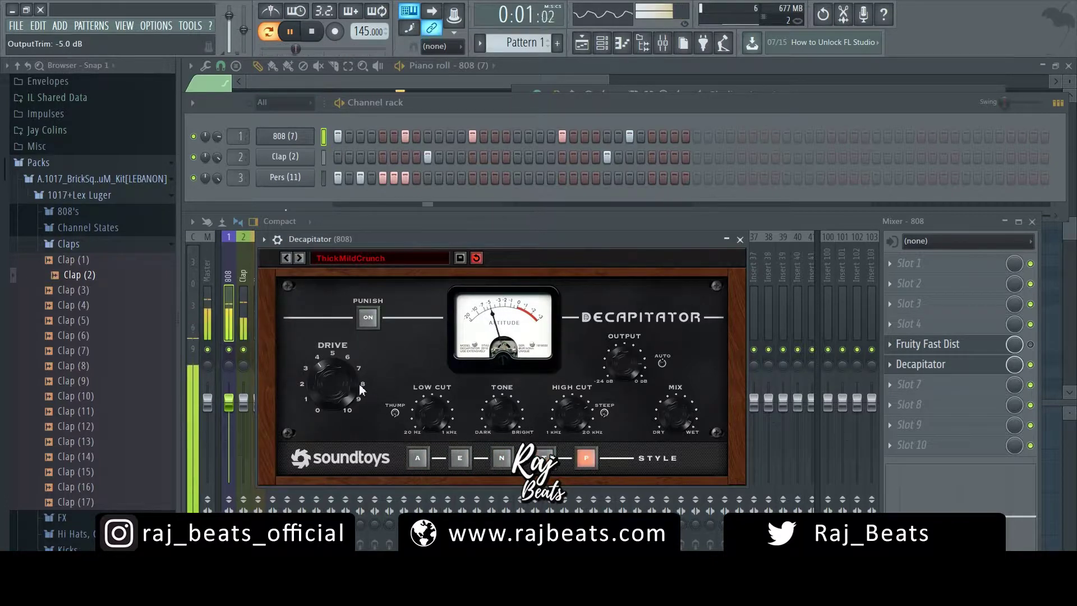
Step: Raise Decapitator's drive and turn on the low-cut Thump option
left_click(346, 349)
left_click_drag(346, 350, 400, 370)
left_click(395, 413)
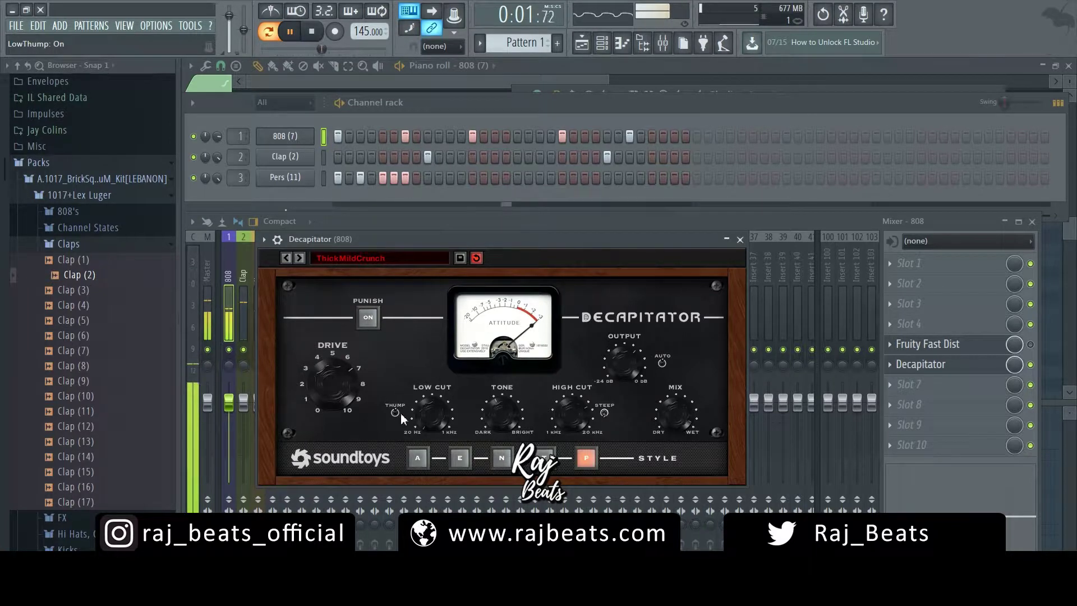
Step: Adjust Decapitator's low cut and tone on the 808, try the Punish option, and stop the pattern
left_click(436, 412)
left_click_drag(502, 411, 516, 378)
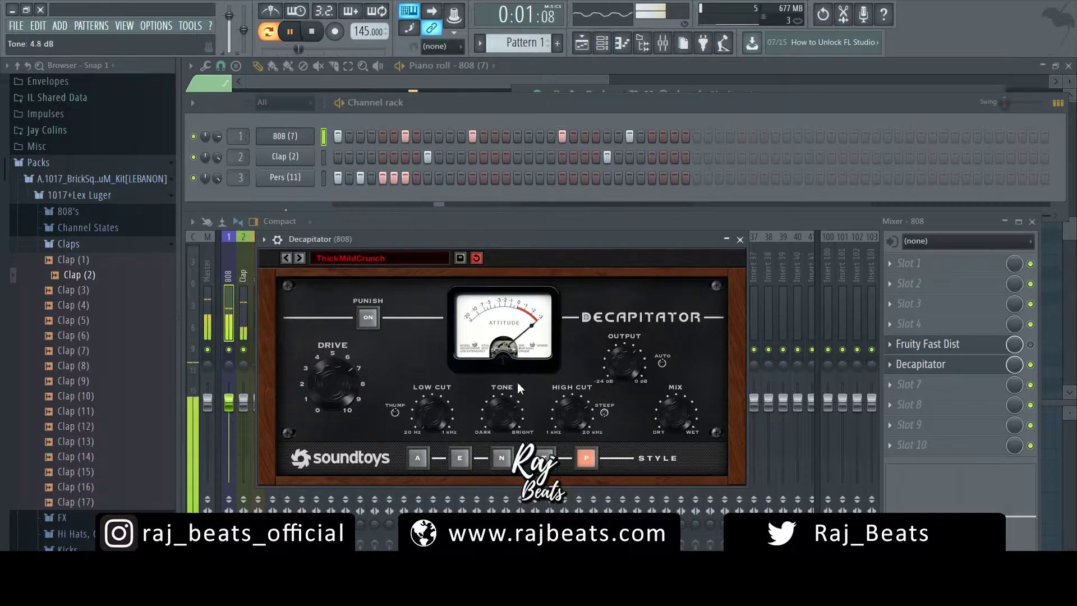
left_click_drag(516, 416, 516, 444)
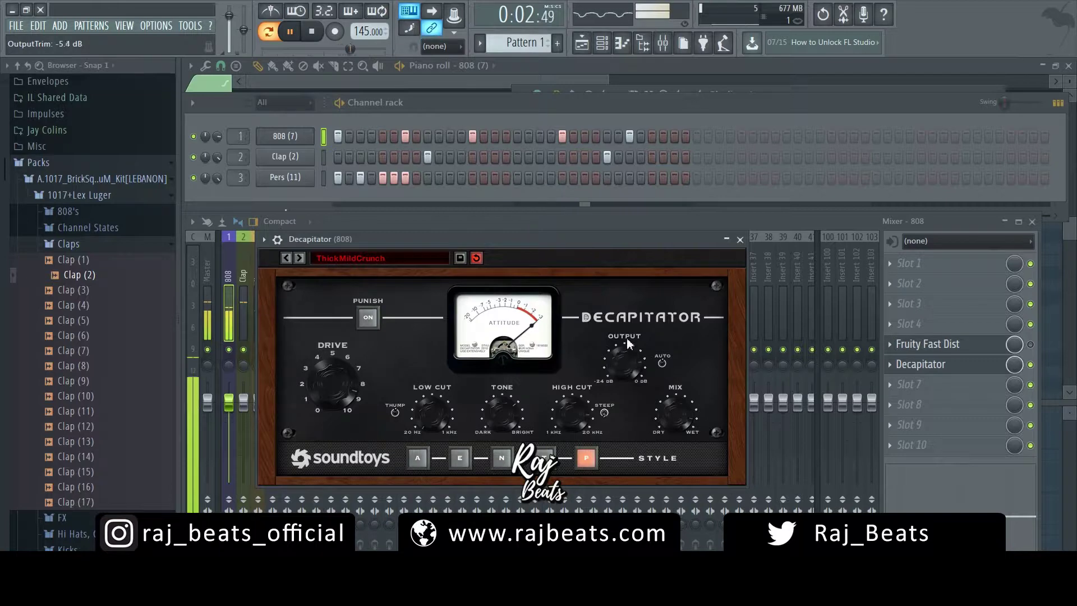
left_click(371, 324)
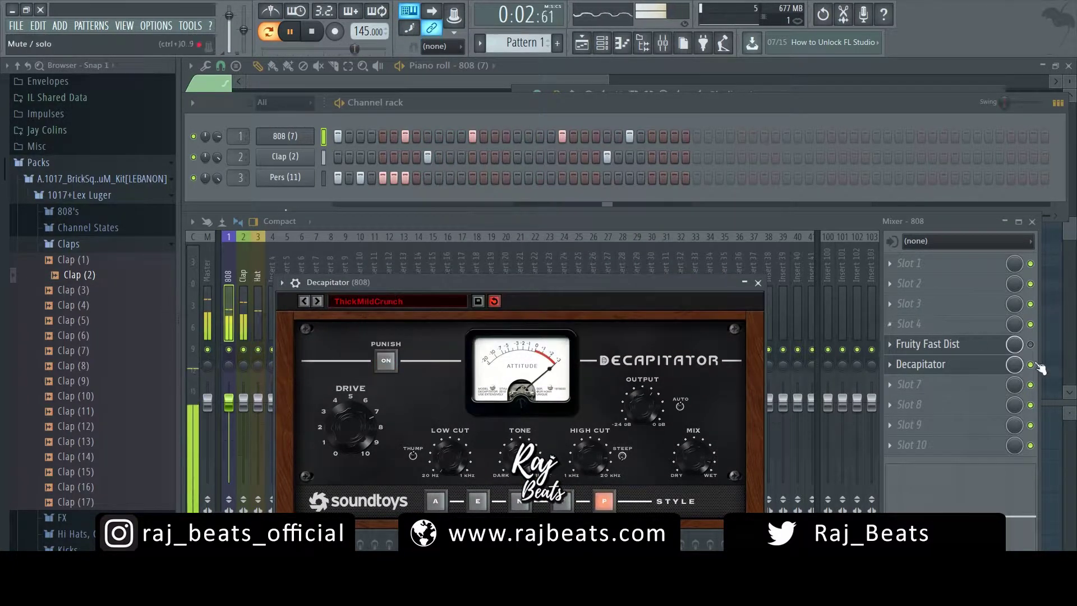
left_click(312, 34)
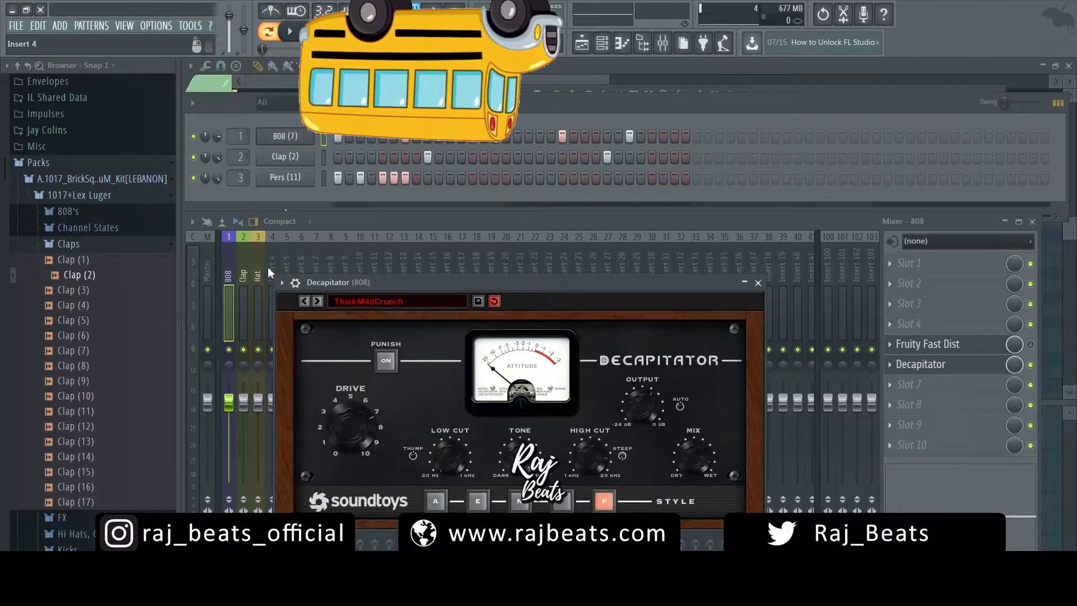
Step: Put Decapitator's settings away, raise the mixer window to expose the track routing controls, and select the 808 track
left_click(268, 267)
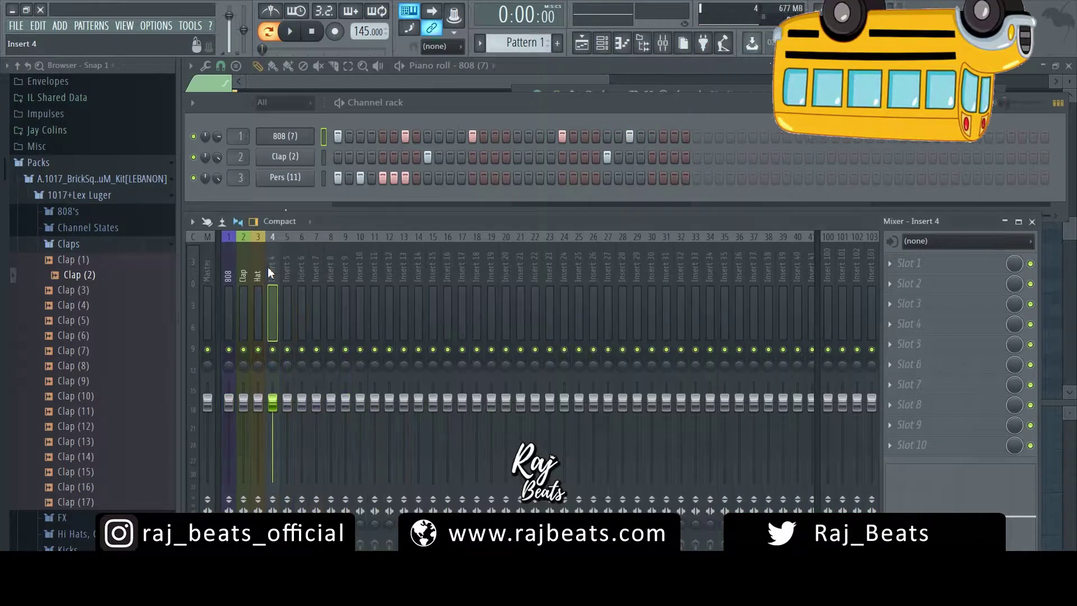
left_click(230, 261)
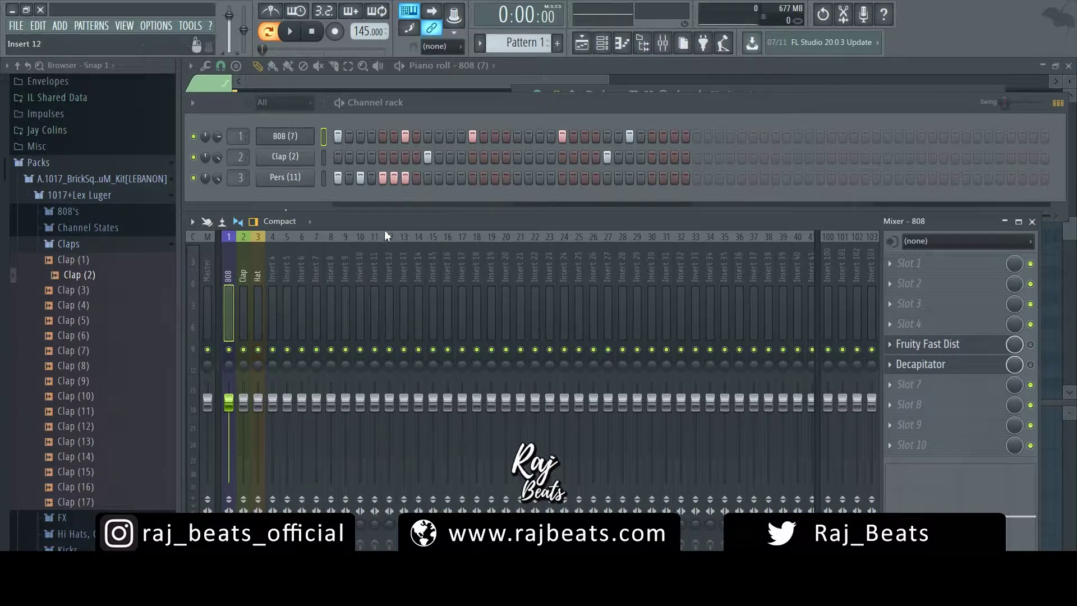
left_click(443, 226)
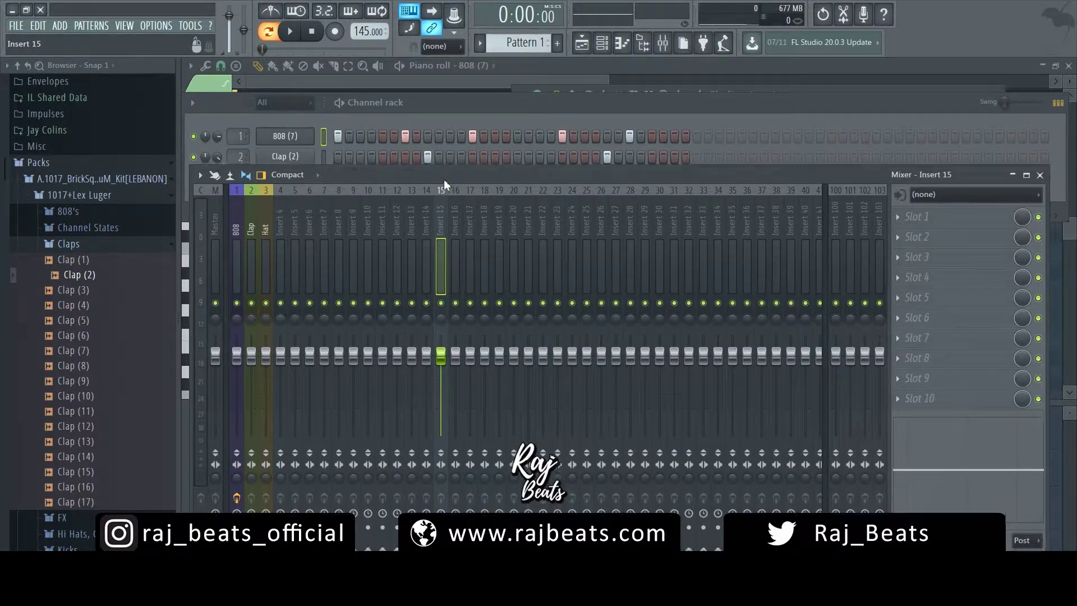
left_click_drag(443, 180, 443, 166)
left_click(239, 218)
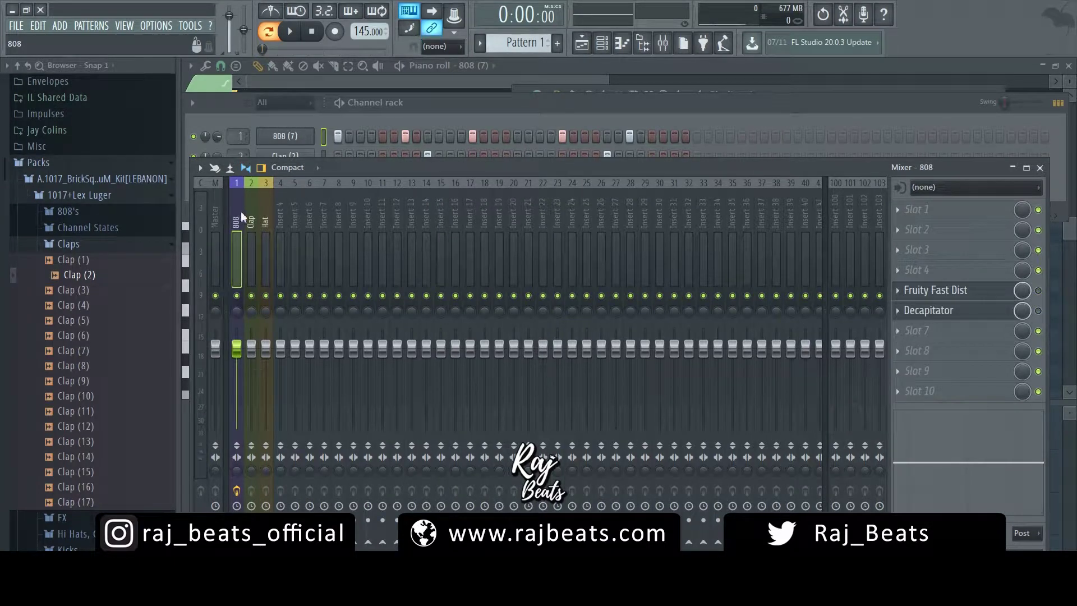
Step: Audition the beat with the 808's effects bypassed, send the 808 track to mixer Insert 10, and restart playback
key("space")
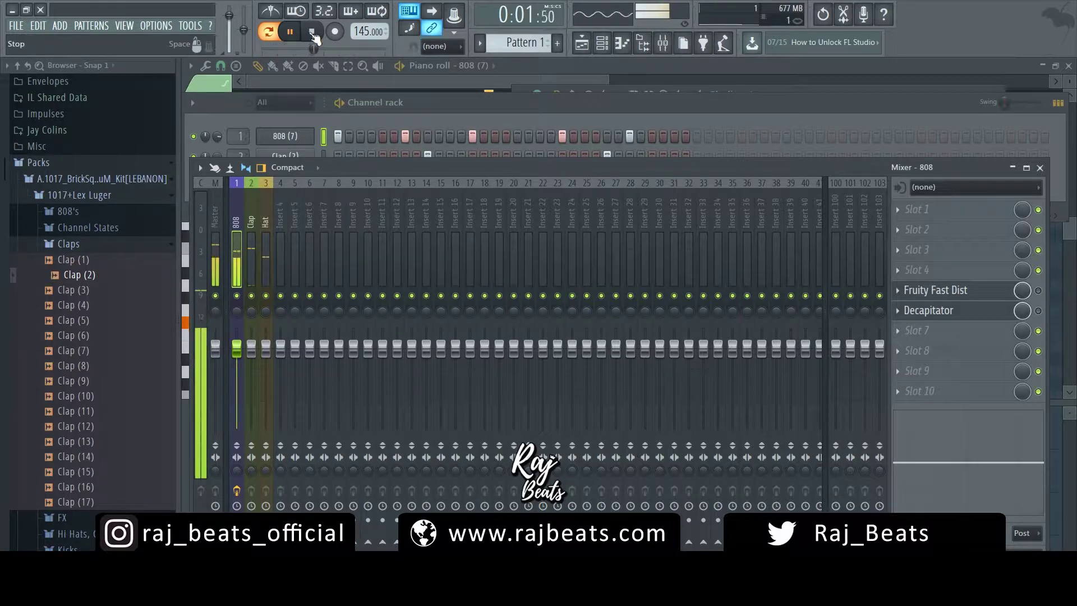
key("space")
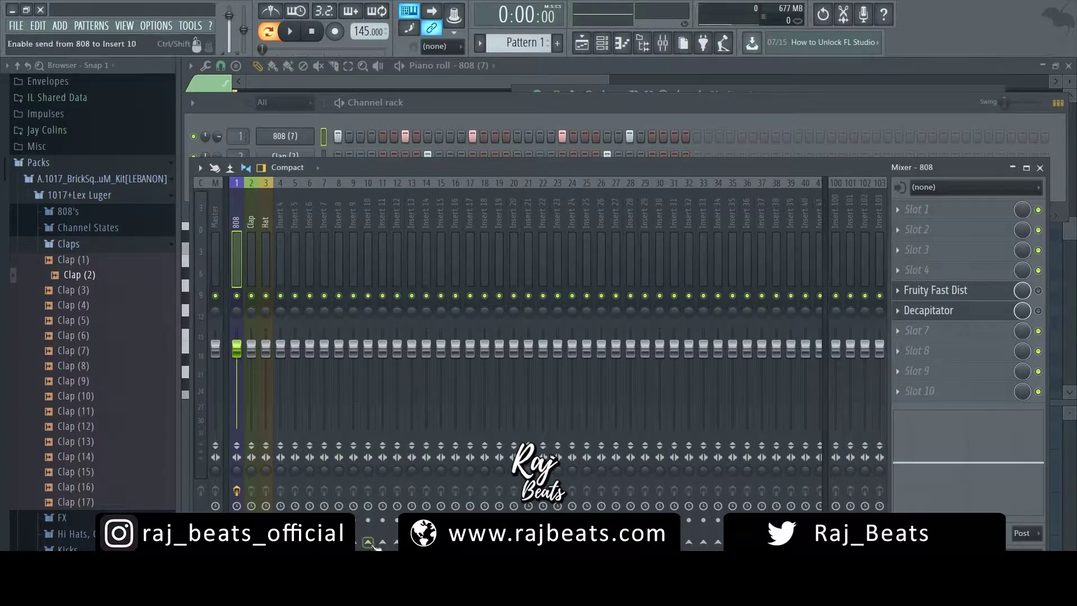
left_click(368, 543)
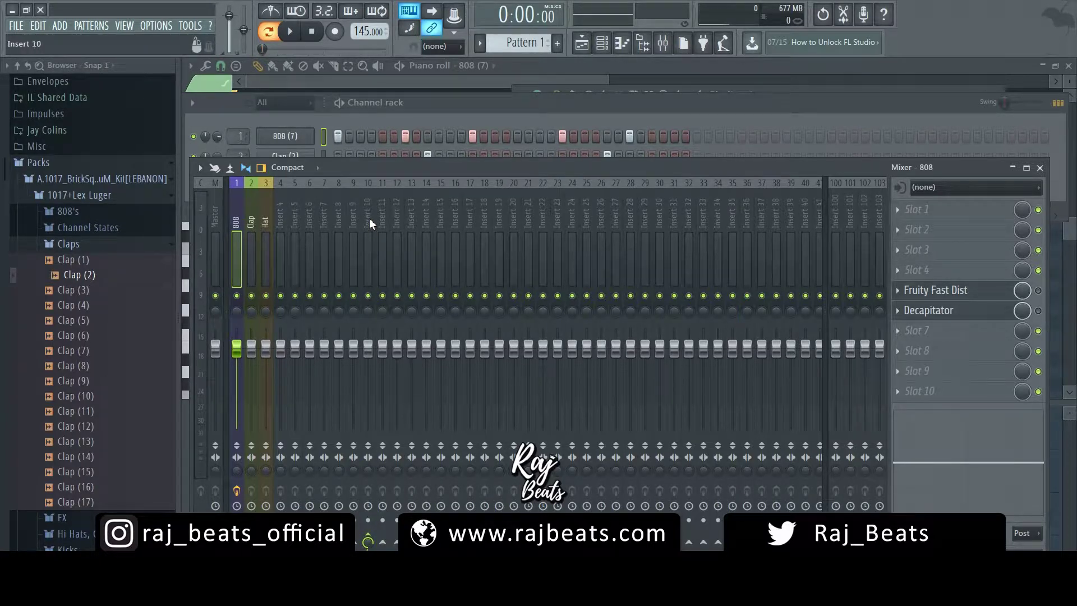
left_click(290, 33)
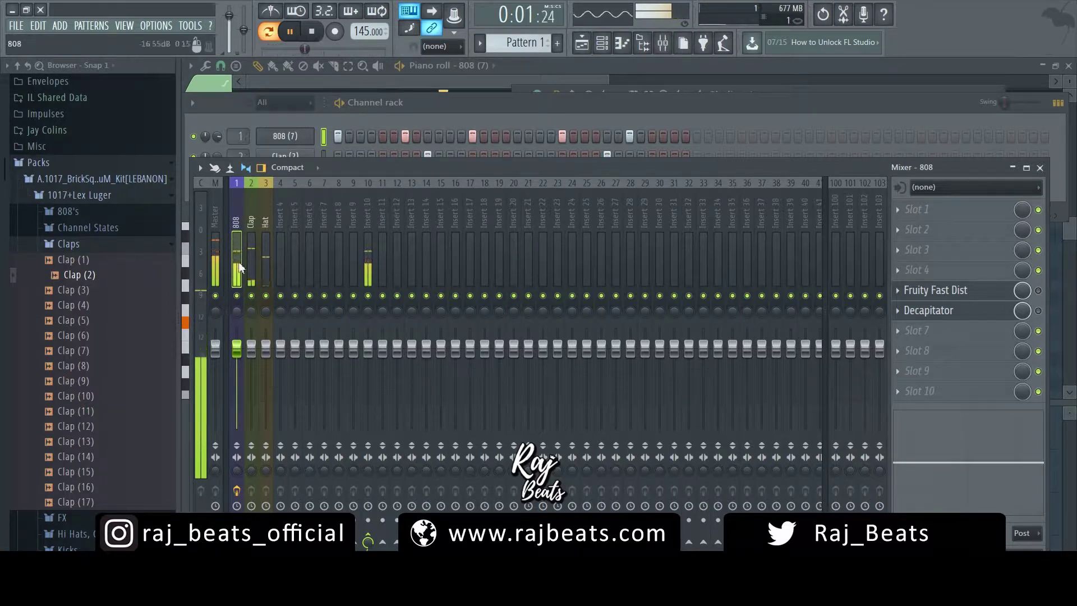
Step: Rename mixer Insert 10 as "808 Bus"
left_click(369, 205)
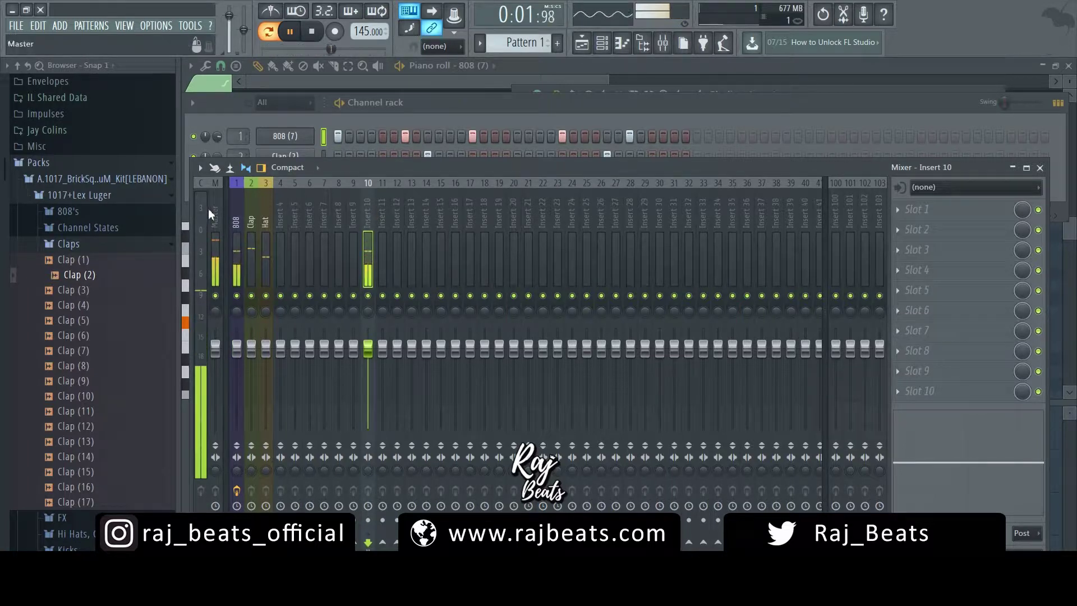
right_click(368, 207)
left_click(424, 191)
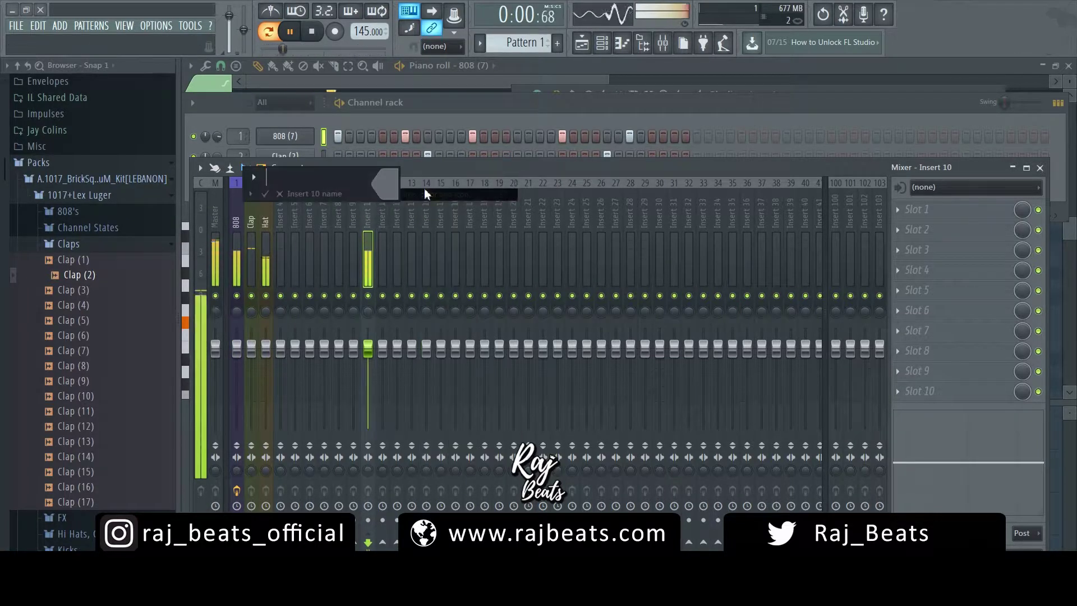
type("Bus")
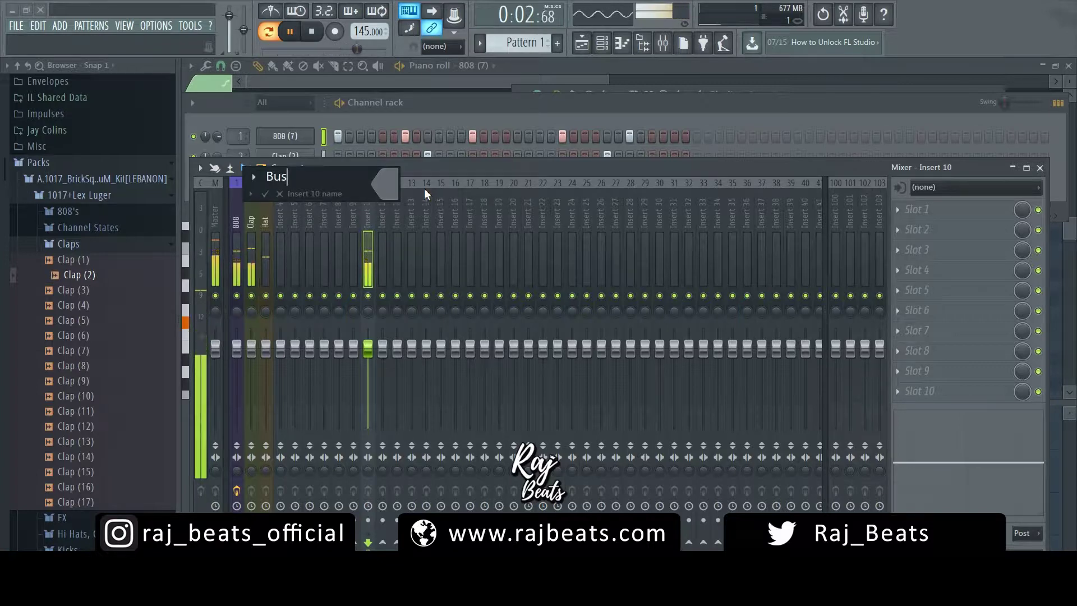
key("Home")
type("808")
key("Return")
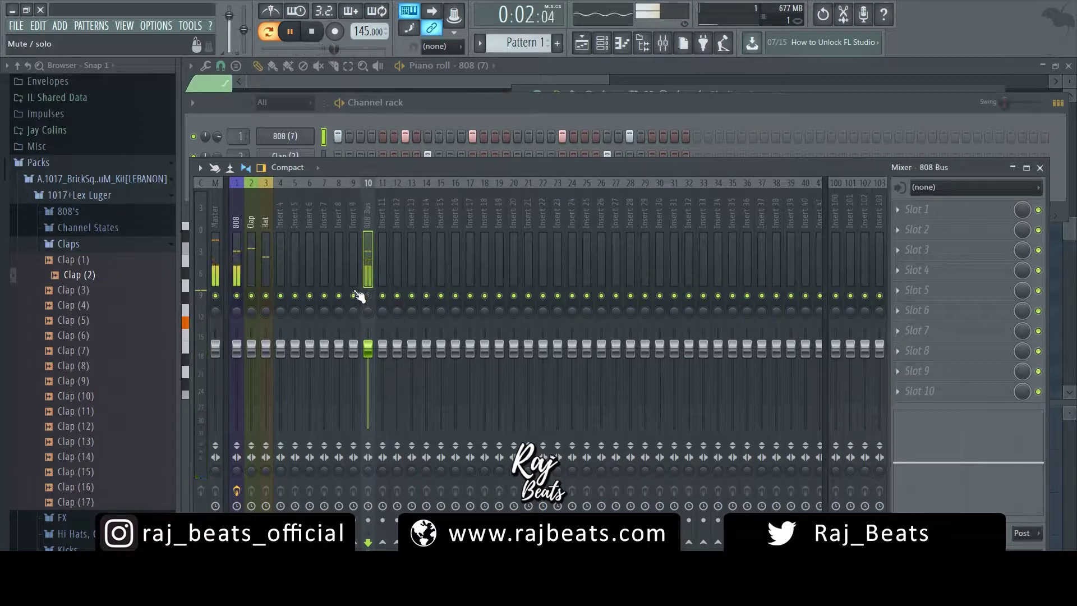
Step: Compare the beat with the 808 Bus muted and unmuted, and check the 808 and 808 Bus tracks alternately
left_click(234, 222)
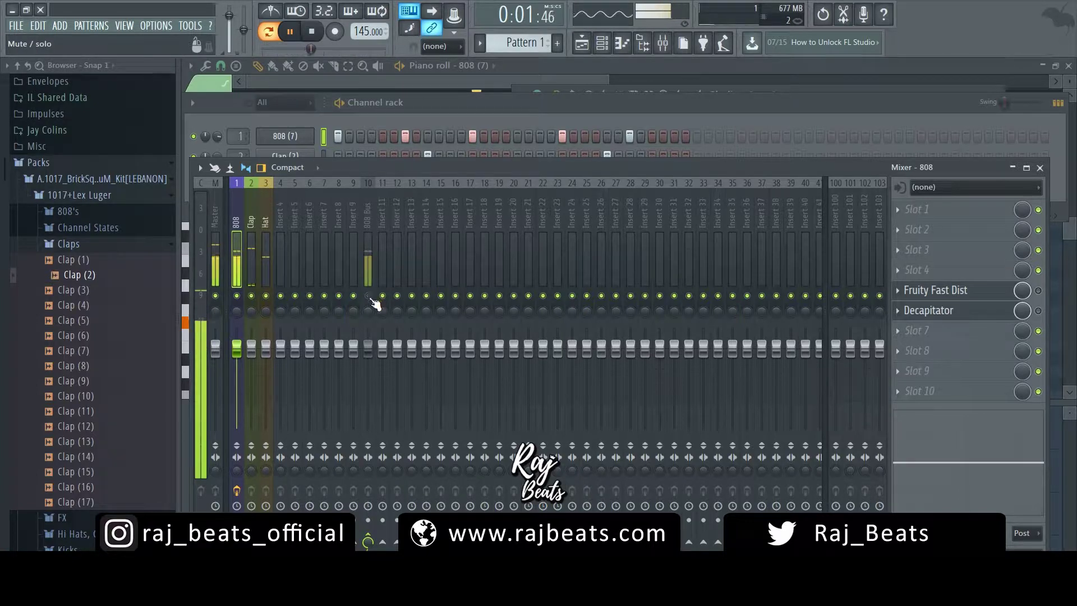
left_click(373, 303)
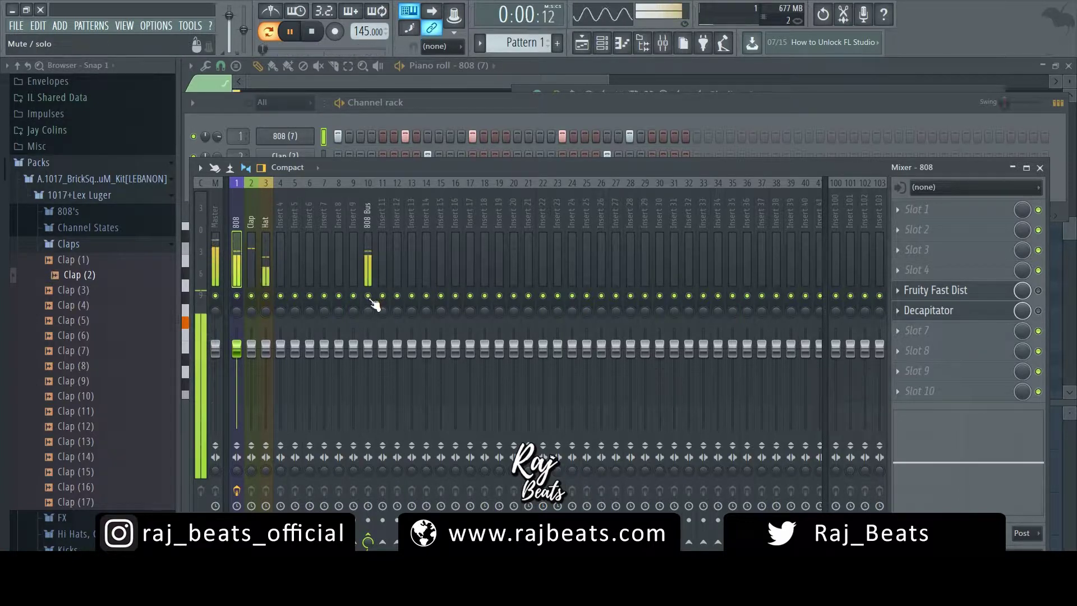
left_click(370, 221)
left_click(236, 212)
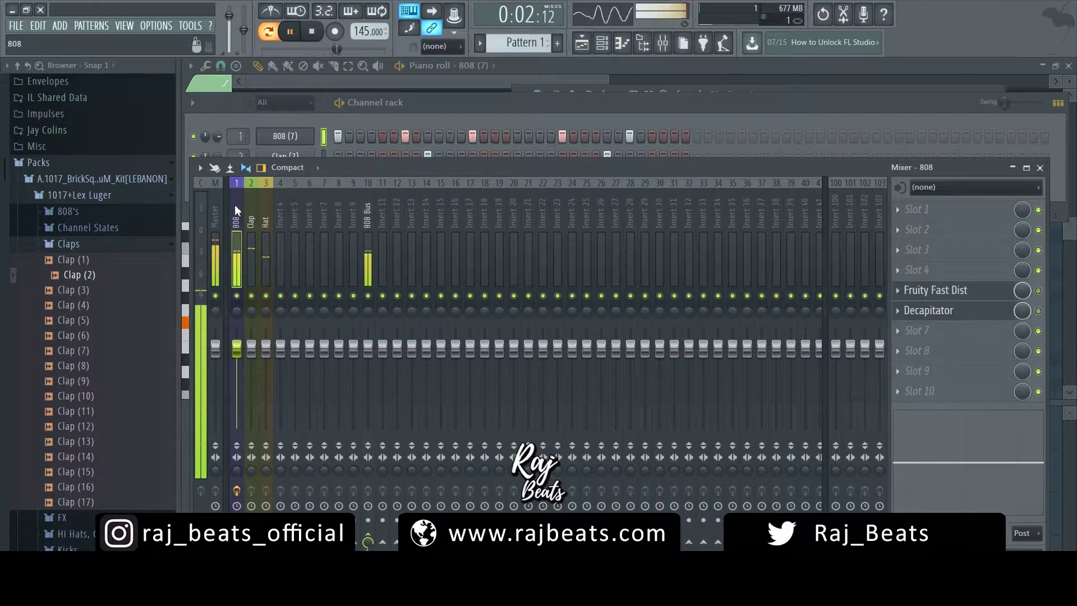
left_click(370, 224)
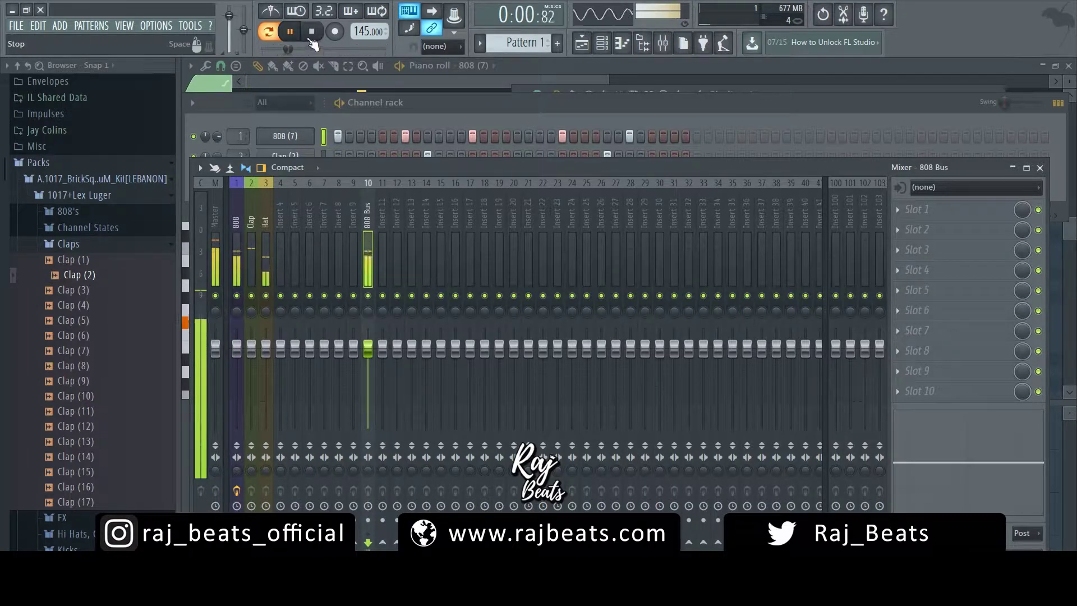
left_click(240, 212)
left_click(372, 220)
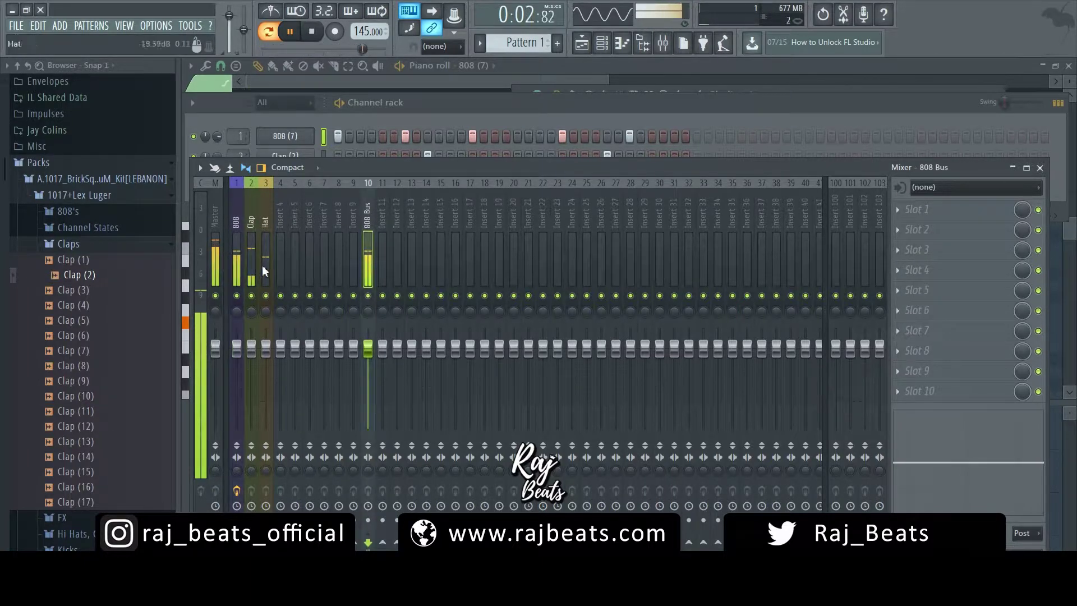
Step: Solo the 808 together with its bus and load Decapitator into effect slot 5 of the 808 Bus
left_click(238, 217)
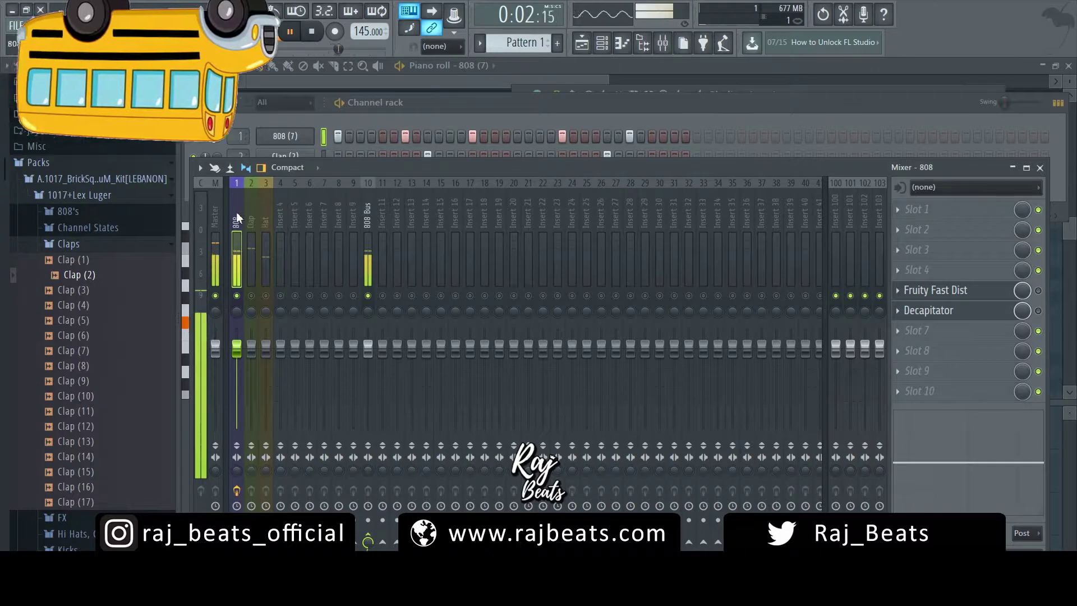
left_click(369, 219)
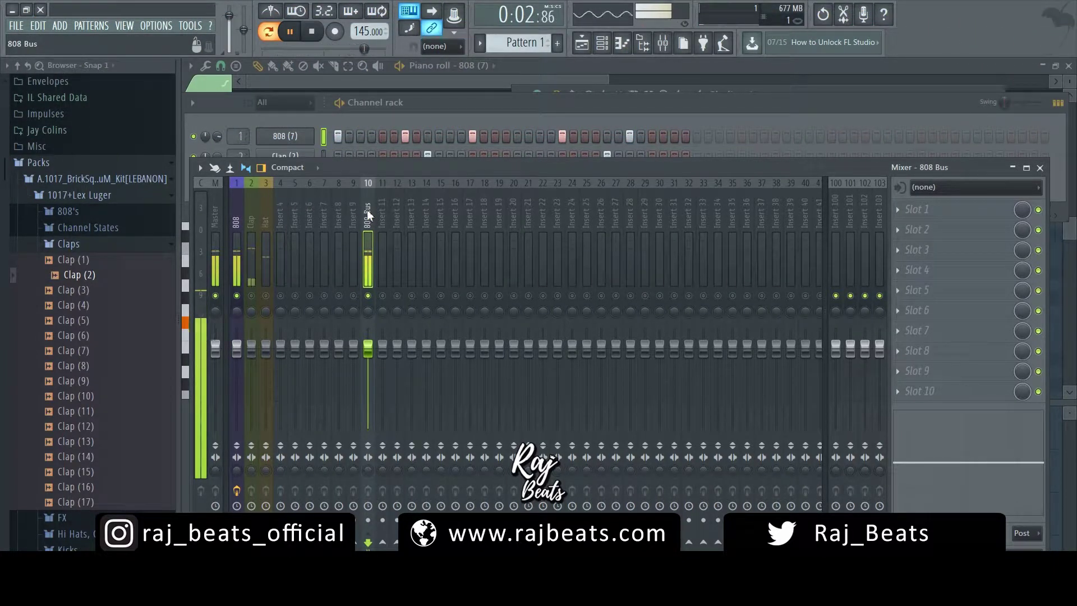
left_click(910, 294)
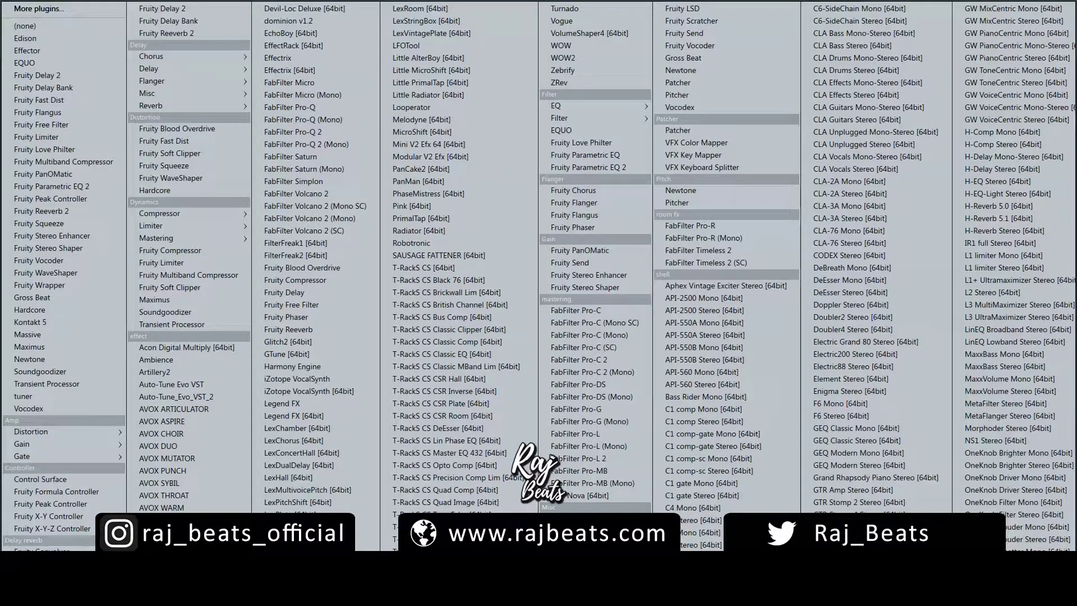
left_click(168, 545)
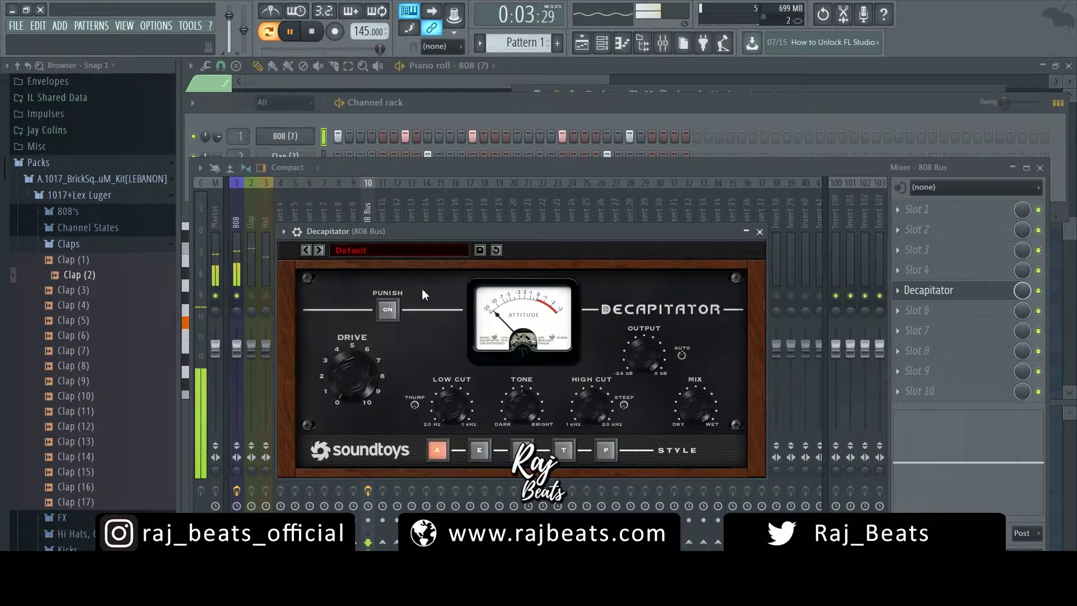
Step: Turn on Punish in the 808 Bus Decapitator, raise the drive, and set the mix to 96%
left_click(388, 309)
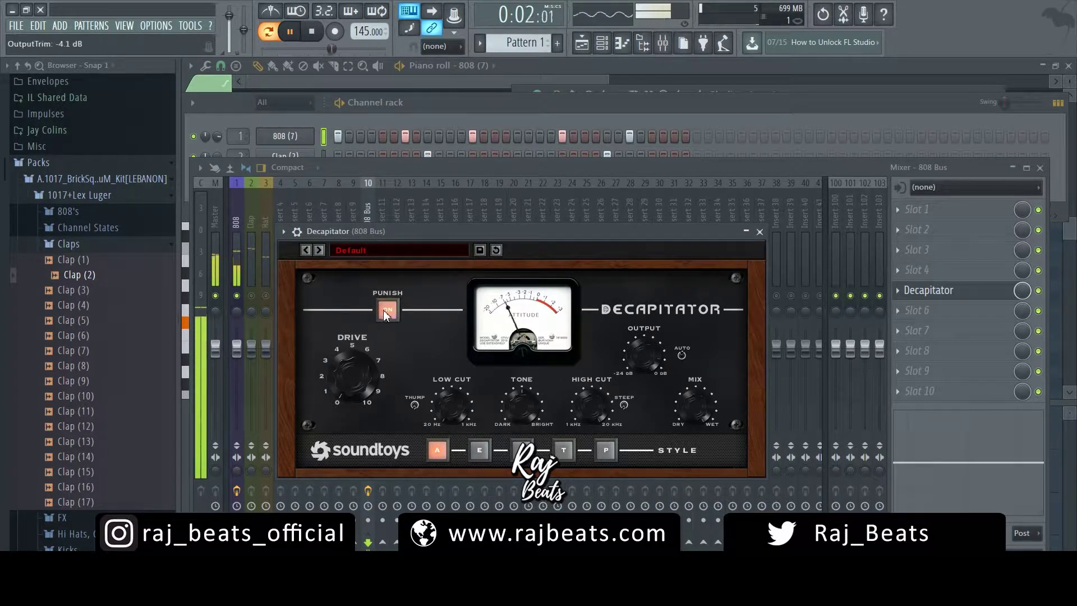
left_click_drag(372, 389, 387, 361)
left_click_drag(694, 400, 561, 409)
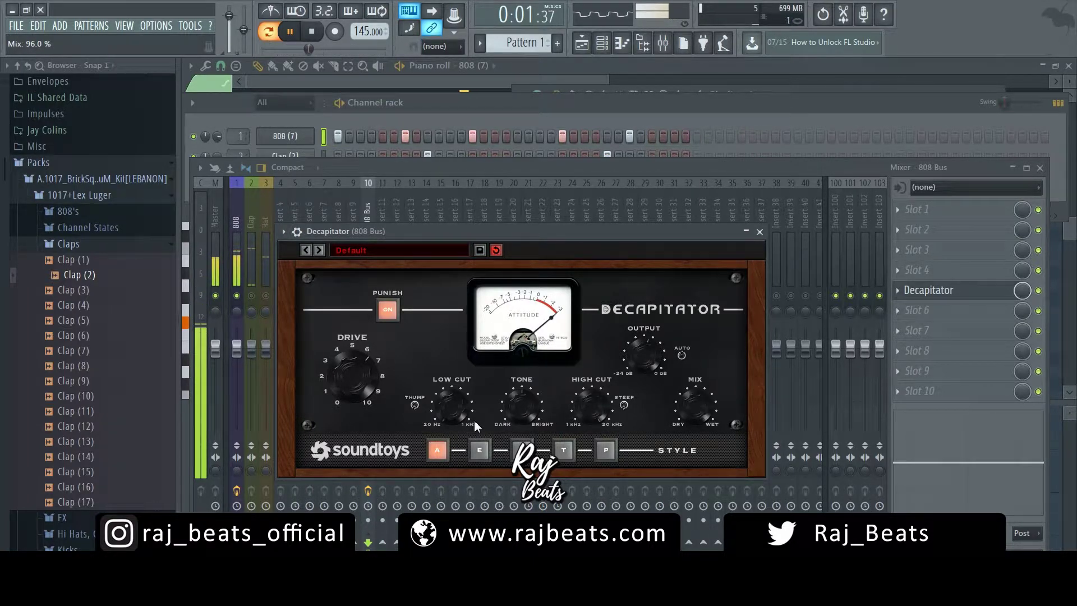
Step: Audition saturation styles E, N and T on the 808 Bus, settle on style P, and turn on Thump
left_click(480, 448)
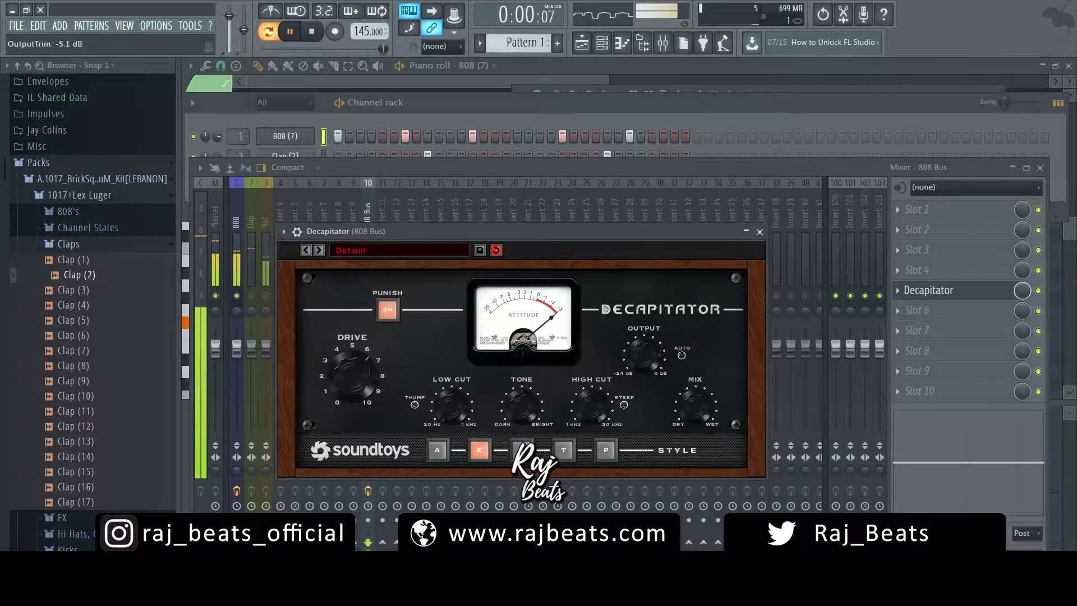
left_click(521, 450)
left_click(563, 451)
left_click(607, 451)
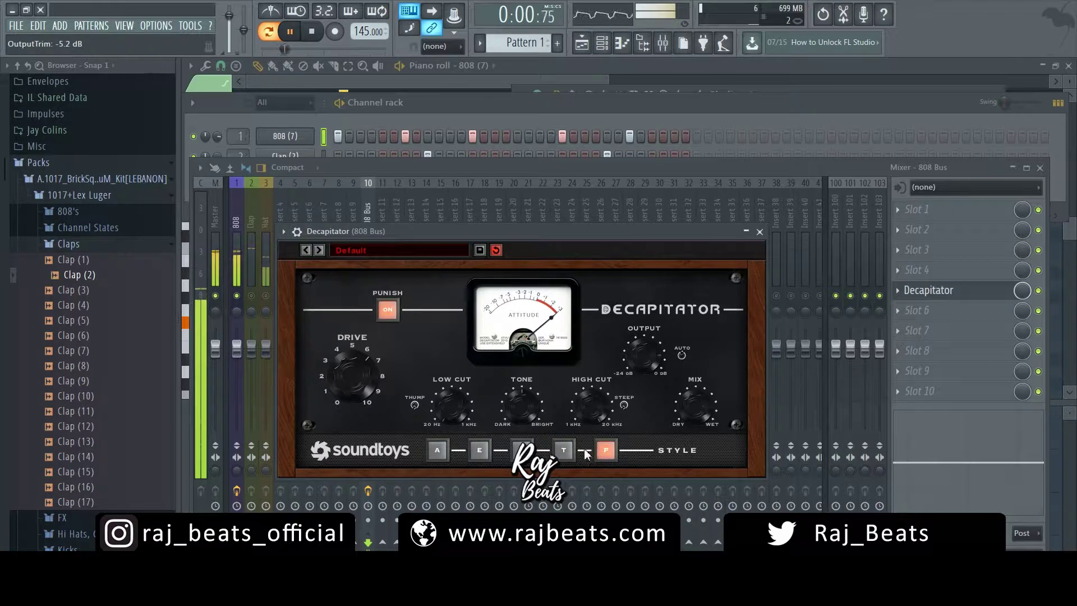
left_click(415, 405)
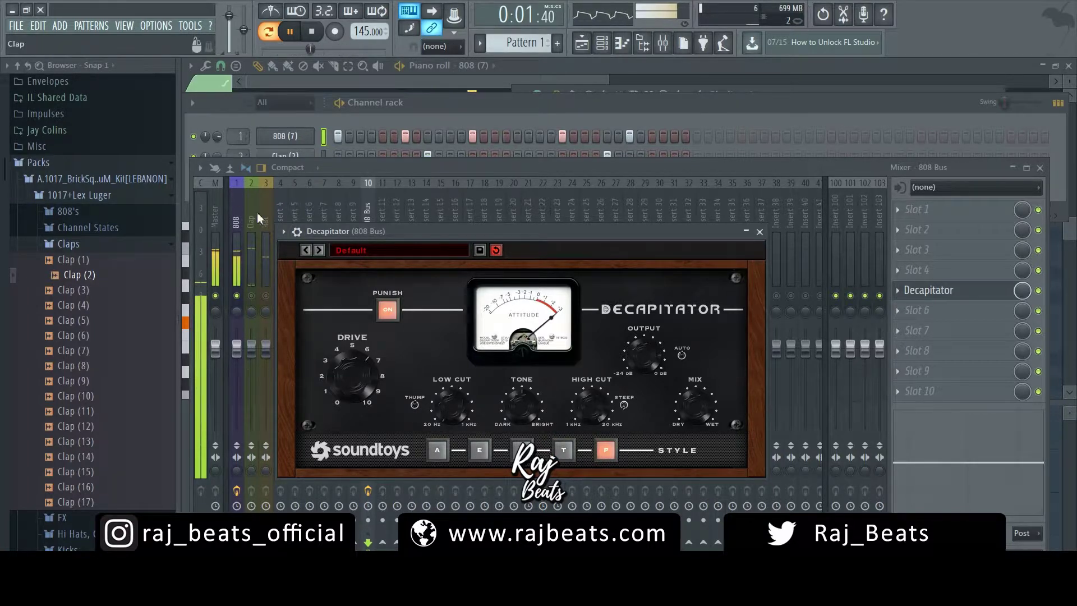
Step: Load Fruity Parametric EQ 2 into effect slot 6 of the 808 Bus, after Decapitator
left_click(371, 211)
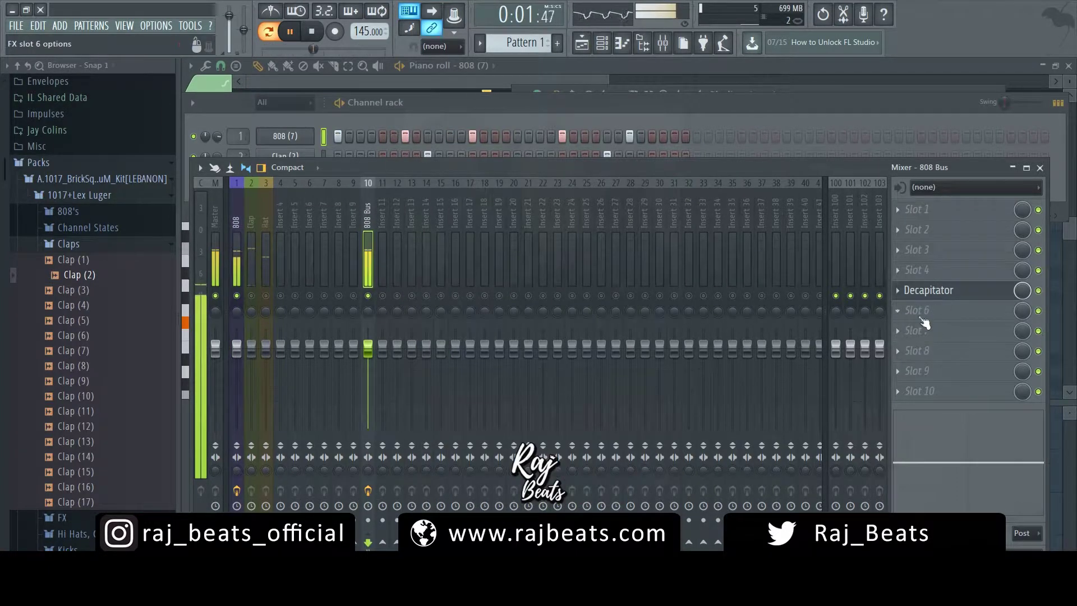
left_click(900, 313)
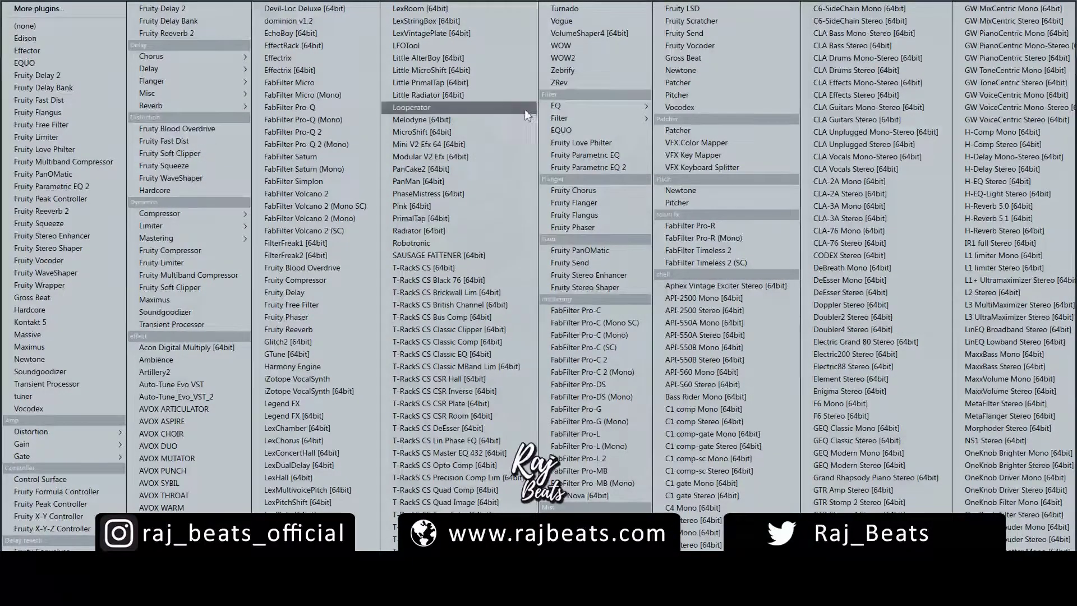
left_click(601, 169)
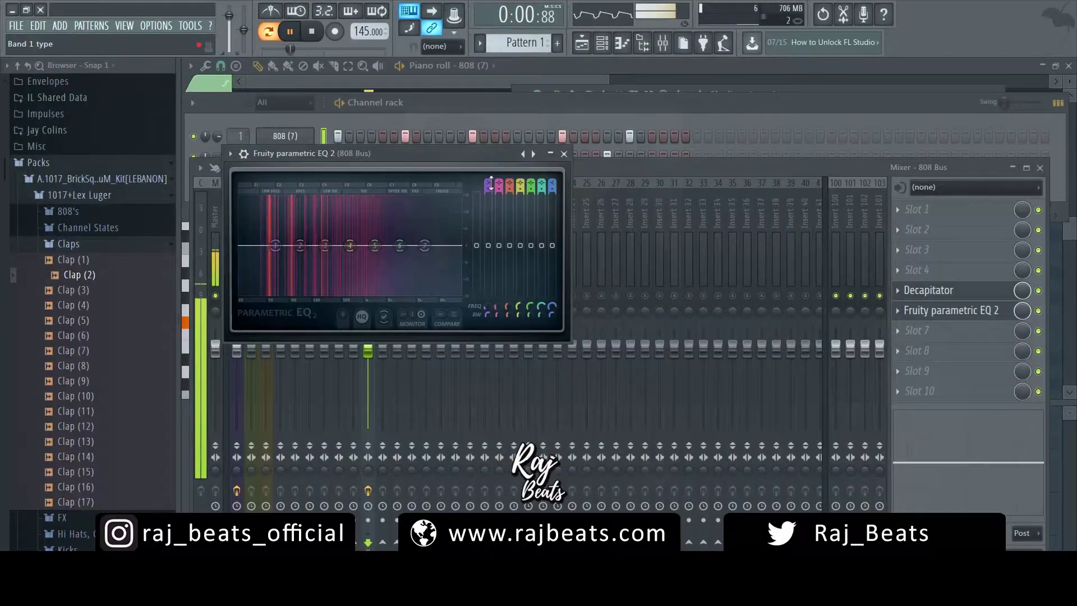
Step: Shape the 808 Bus EQ with a steep high-pass on band 1 at about 160 Hz and a steep low-pass on band 7
left_click_drag(486, 313, 481, 314)
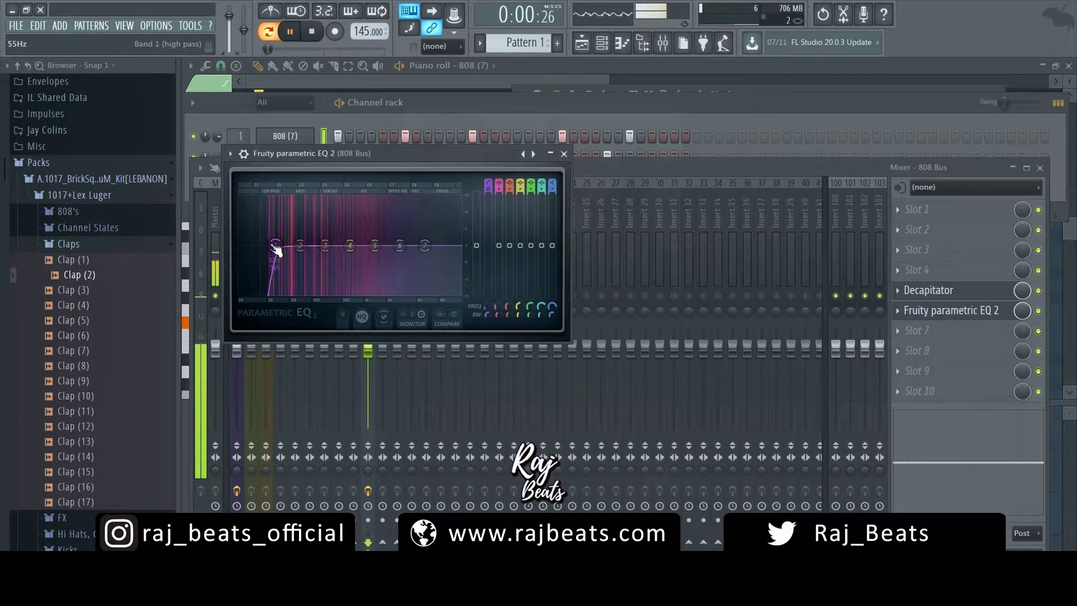
left_click_drag(275, 245, 301, 245)
scroll(552, 186, "up", 6)
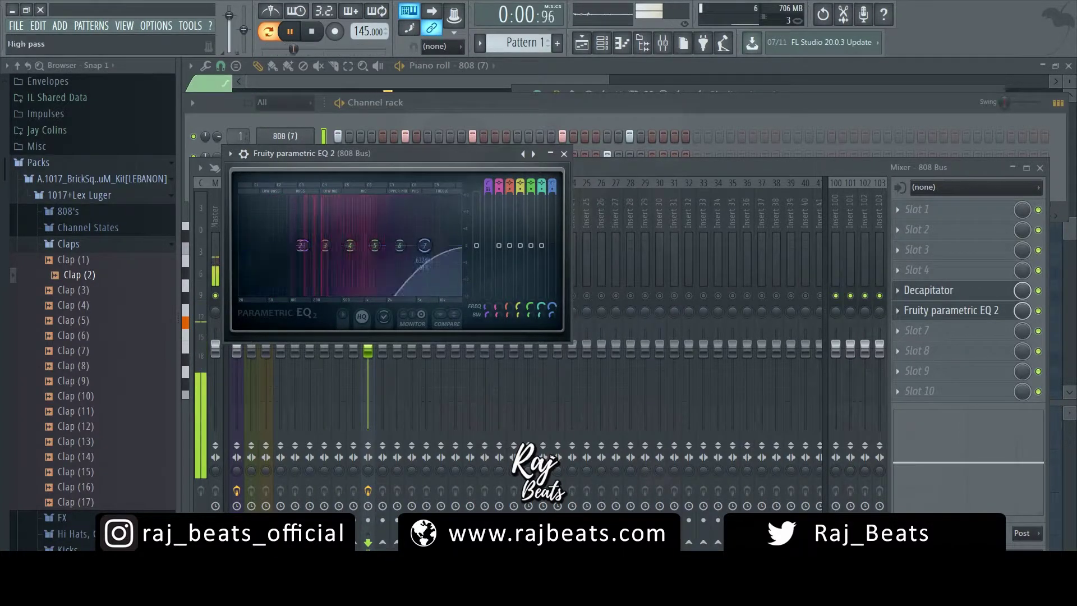
scroll(552, 186, "down", 1)
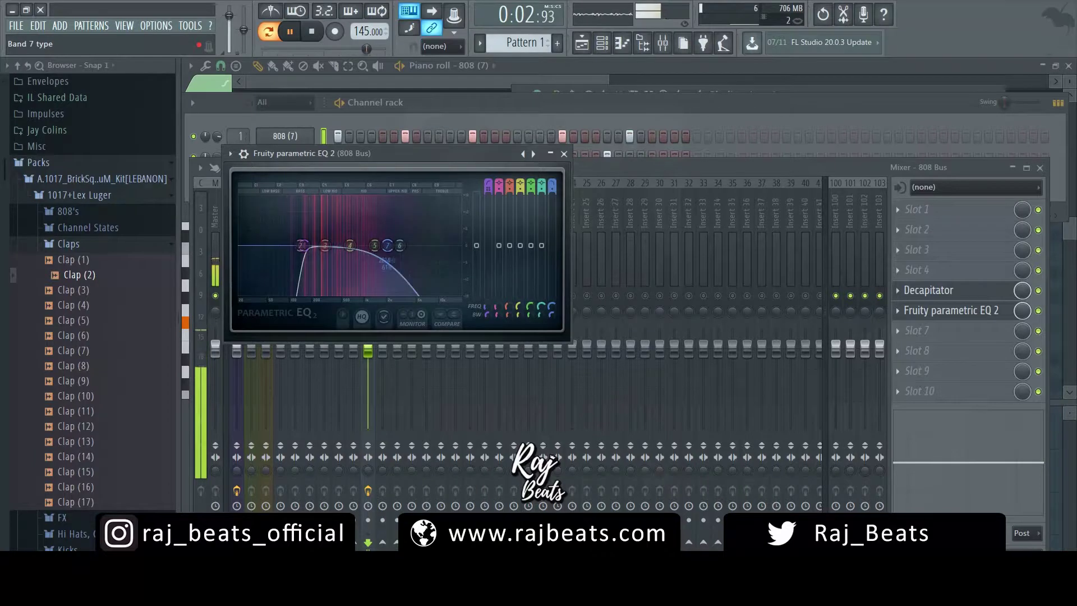
scroll(553, 186, "up", 1)
mouse_move(406, 245)
left_mouse_down()
mouse_move(379, 246)
mouse_move(421, 247)
mouse_move(365, 245)
mouse_move(387, 245)
left_mouse_up()
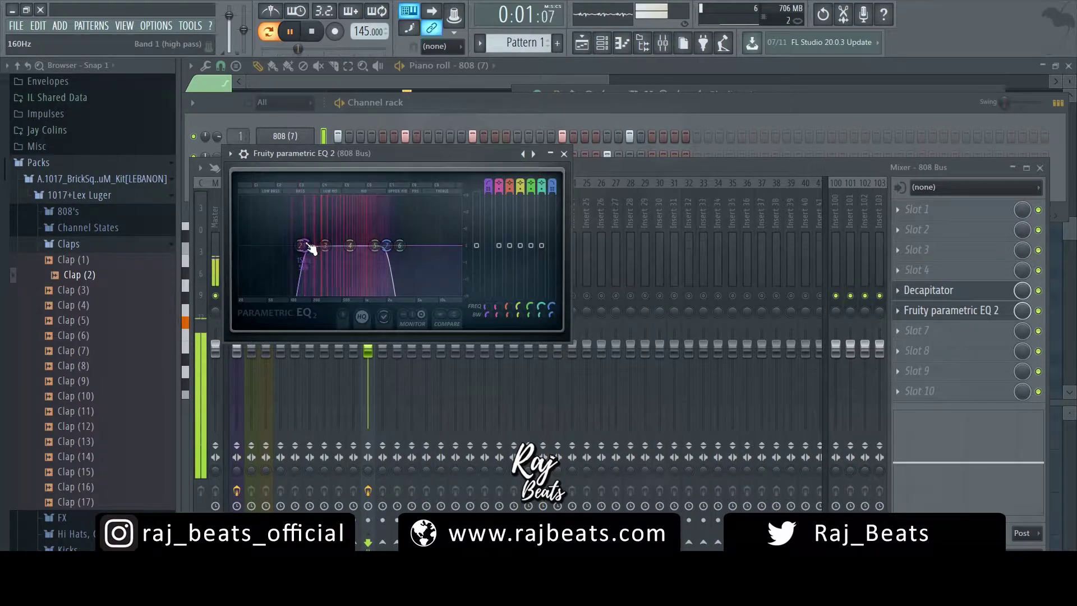
Step: Compare the soloed 808 and 808 Bus mixer tracks and their effects, and end the solo so the whole beat plays
left_click_drag(465, 154, 670, 354)
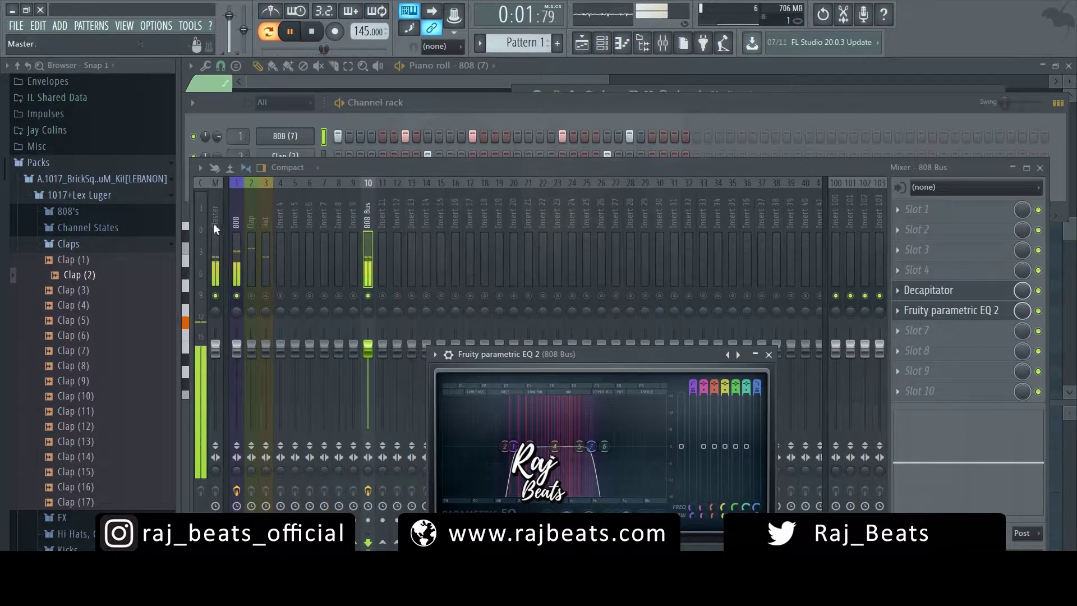
left_click(231, 207)
left_click(373, 211)
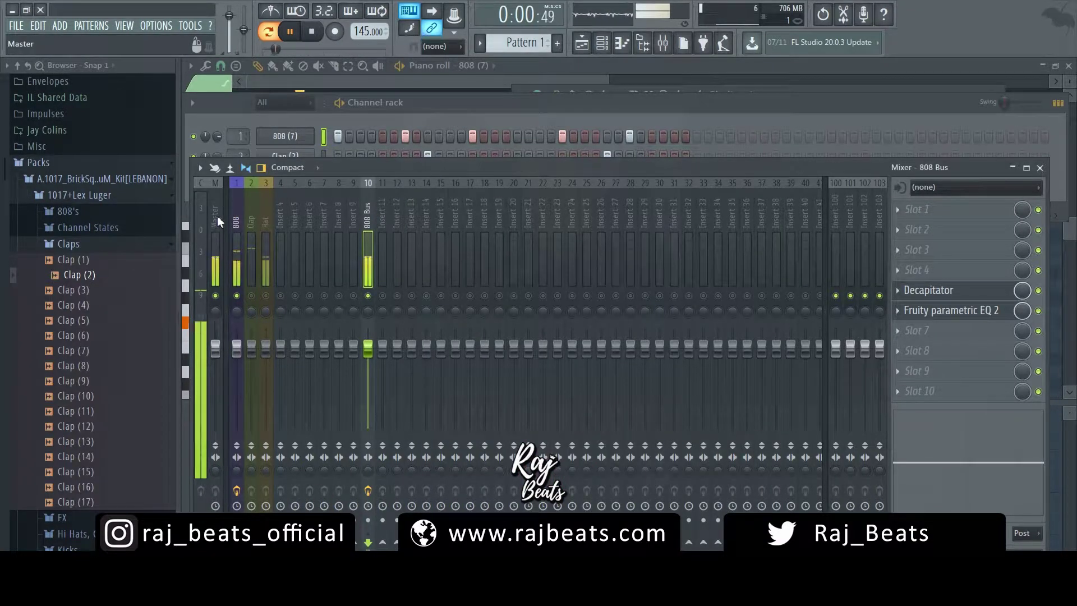
left_click(238, 213)
left_click(370, 220)
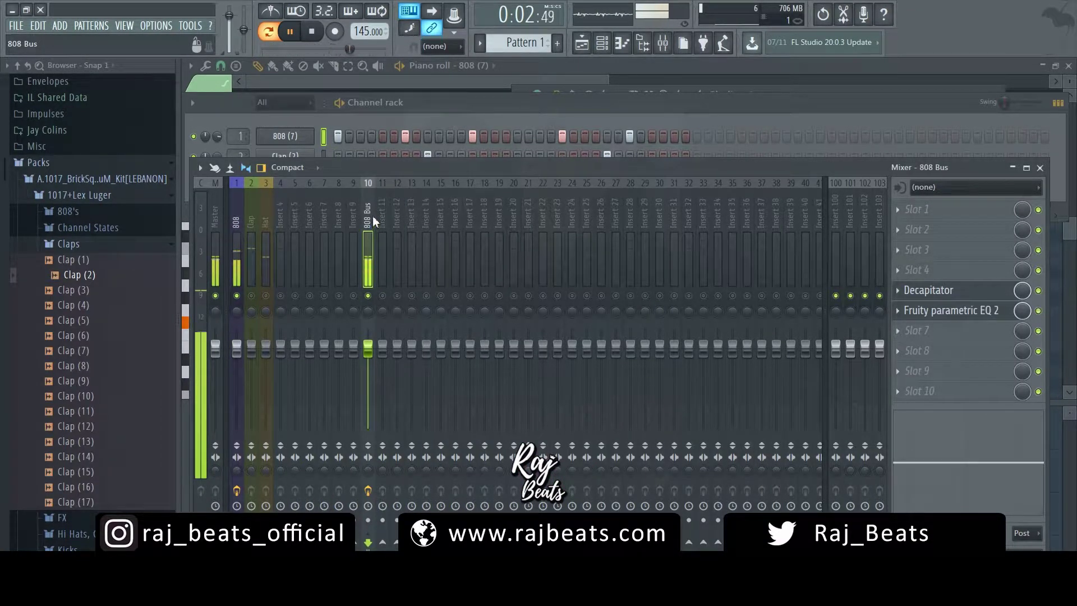
left_click(236, 222)
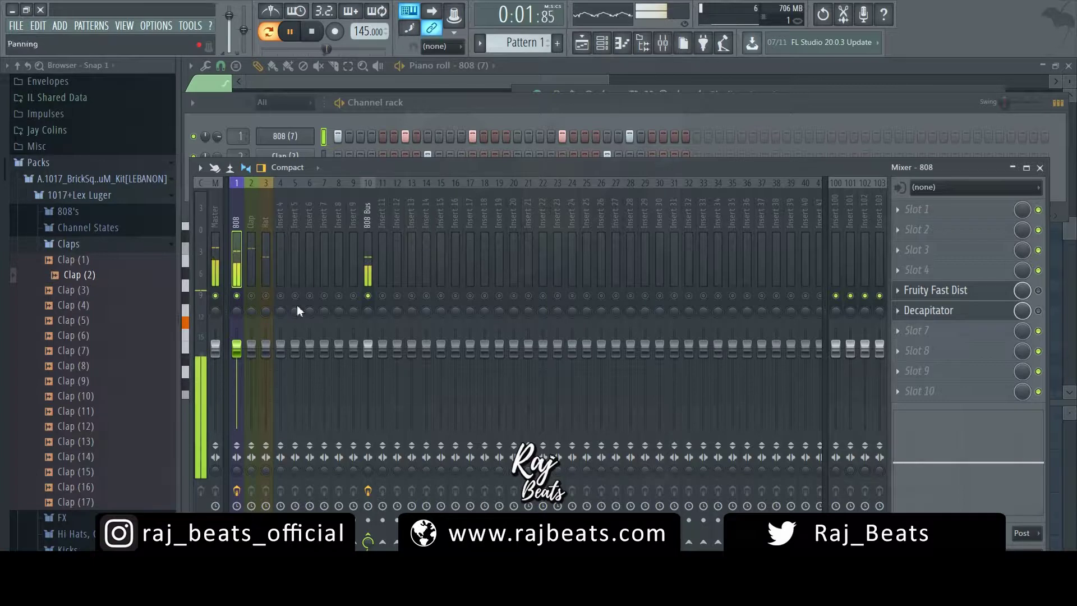
left_click(365, 214)
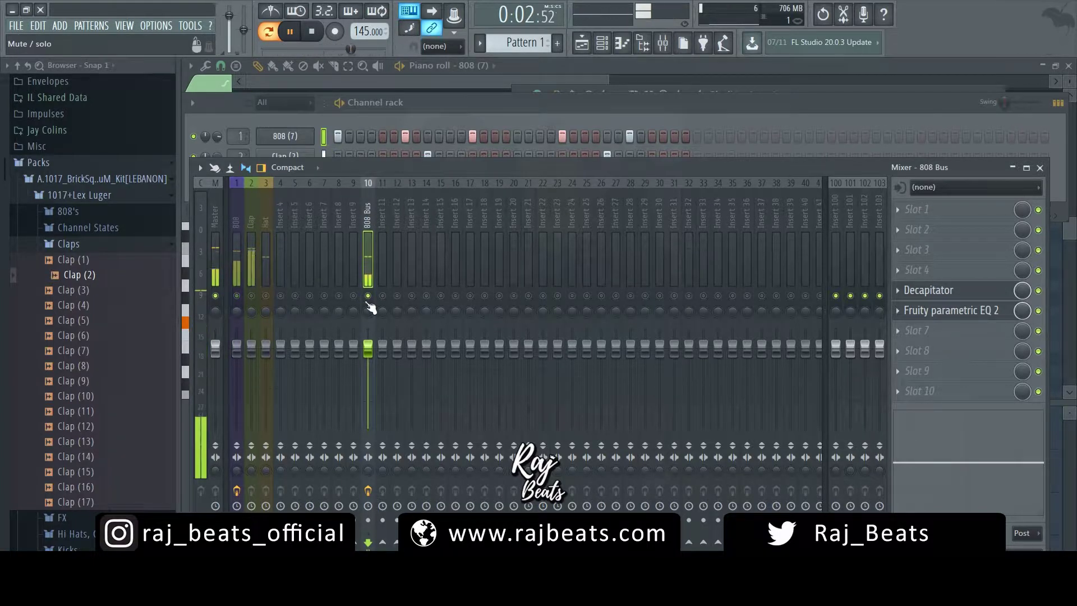
right_click(368, 295)
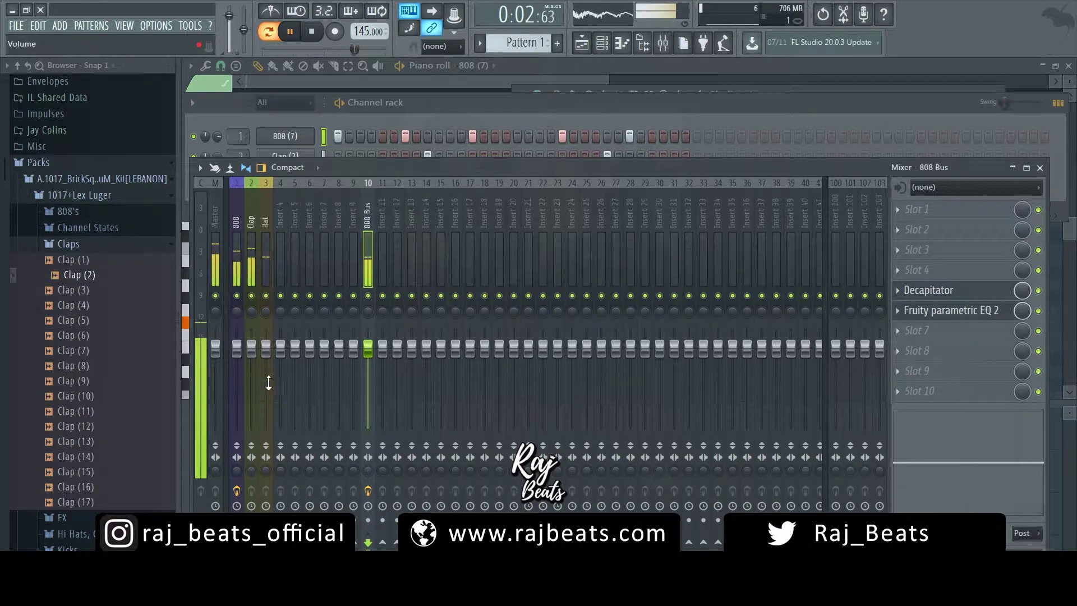
Step: Lower the 808 Bus volume slightly and move the high-pass cutoff in its parametric EQ to a lower frequency
mouse_move(370, 350)
left_mouse_down()
mouse_move(370, 369)
mouse_move(369, 358)
left_mouse_up()
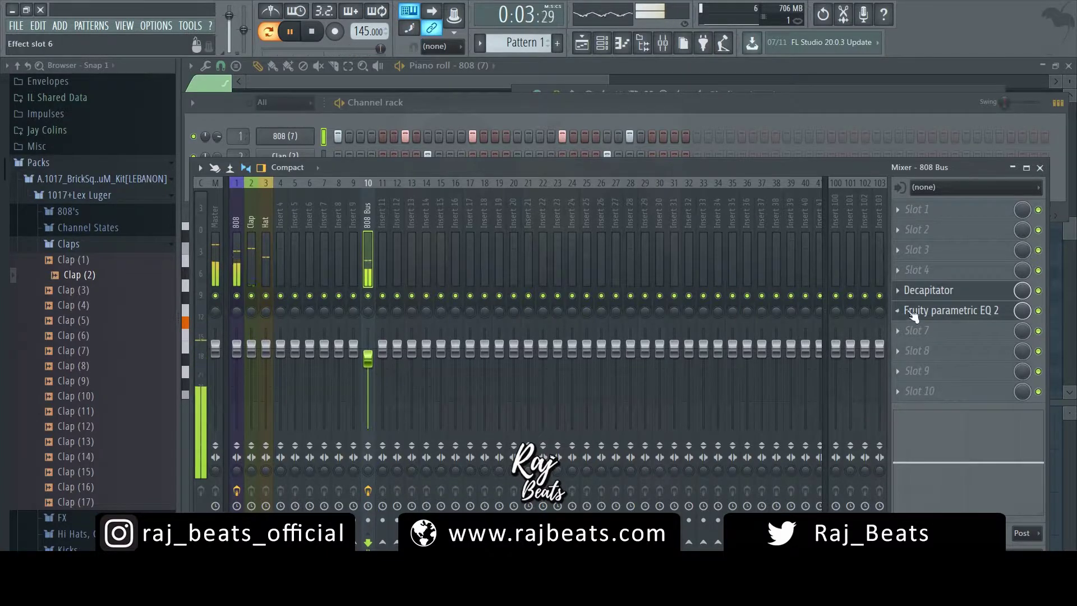
left_click(920, 311)
left_click_drag(512, 446, 478, 448)
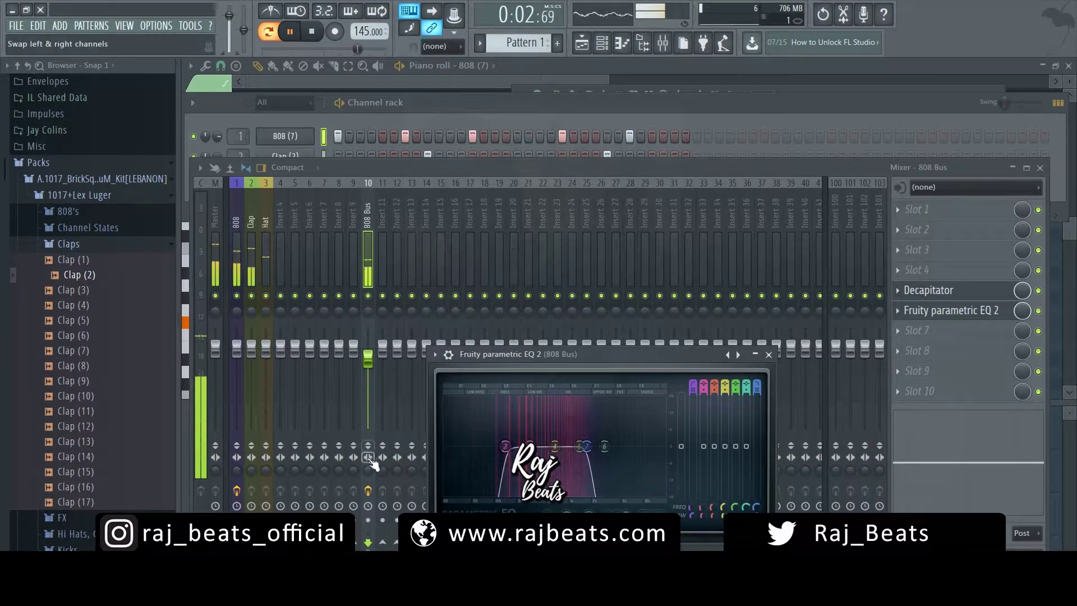
Step: Narrow the stereo image of both the 808 Bus and the 808 using their stereo separation
left_click(368, 469)
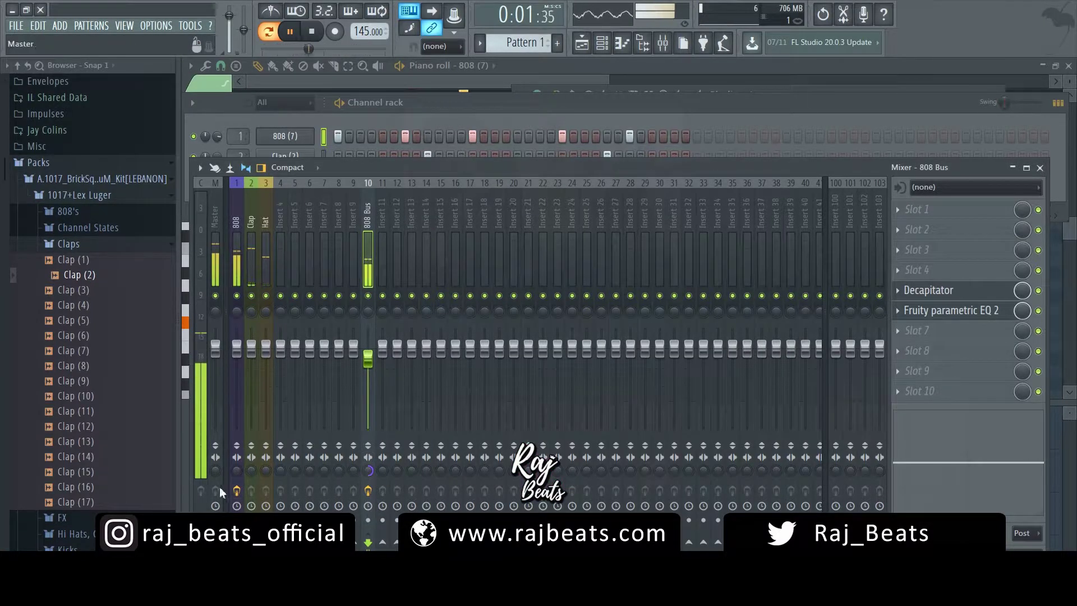
left_click(238, 470)
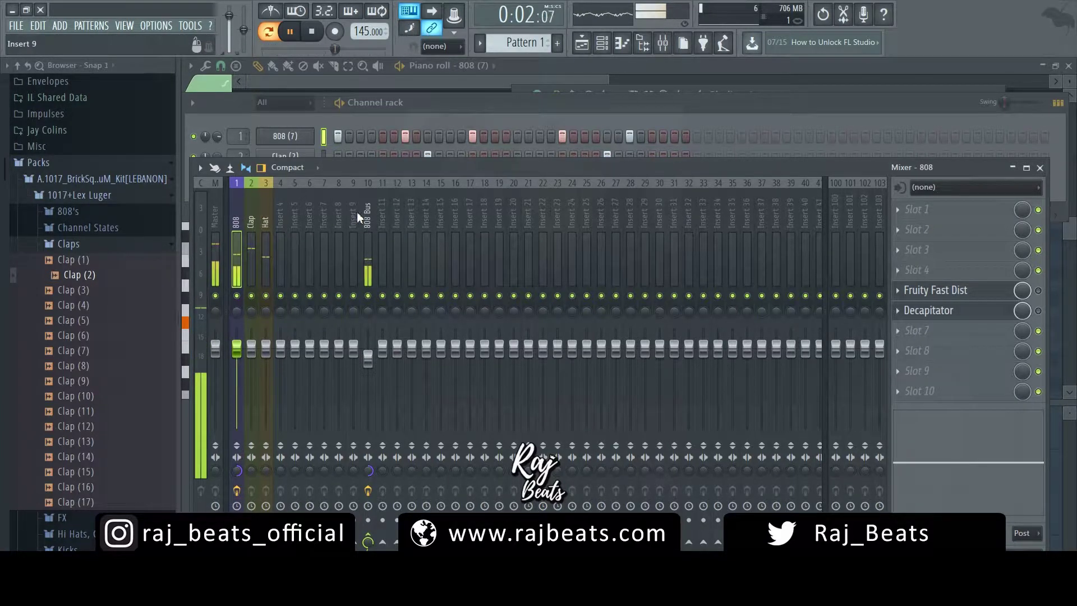
Step: Set the drive of the 808 Bus Decapitator to 7.9 and move its window clear of the mixer meters
left_click(369, 224)
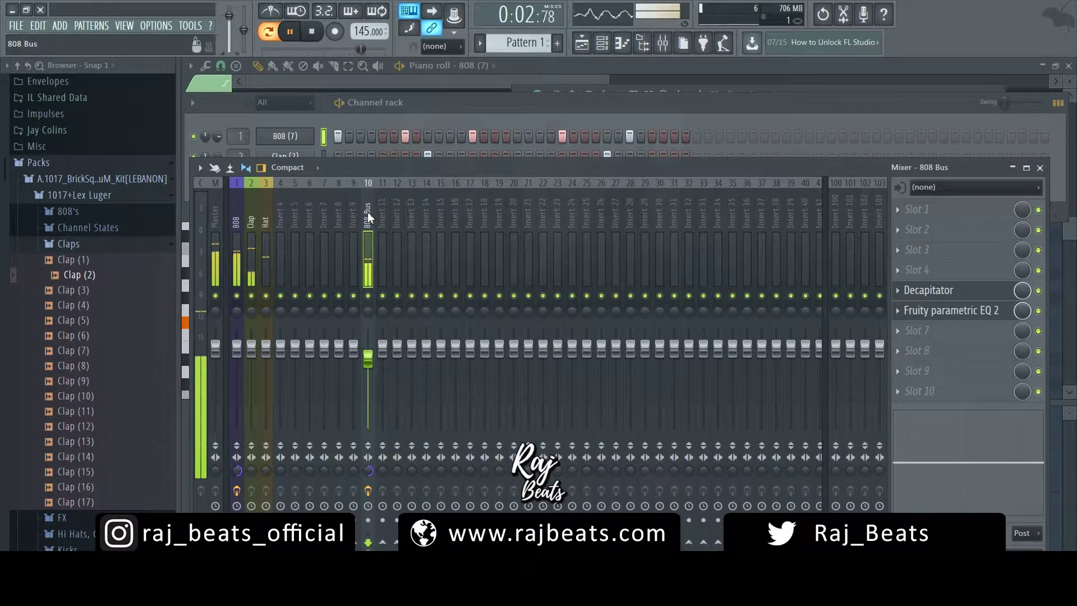
left_click(945, 291)
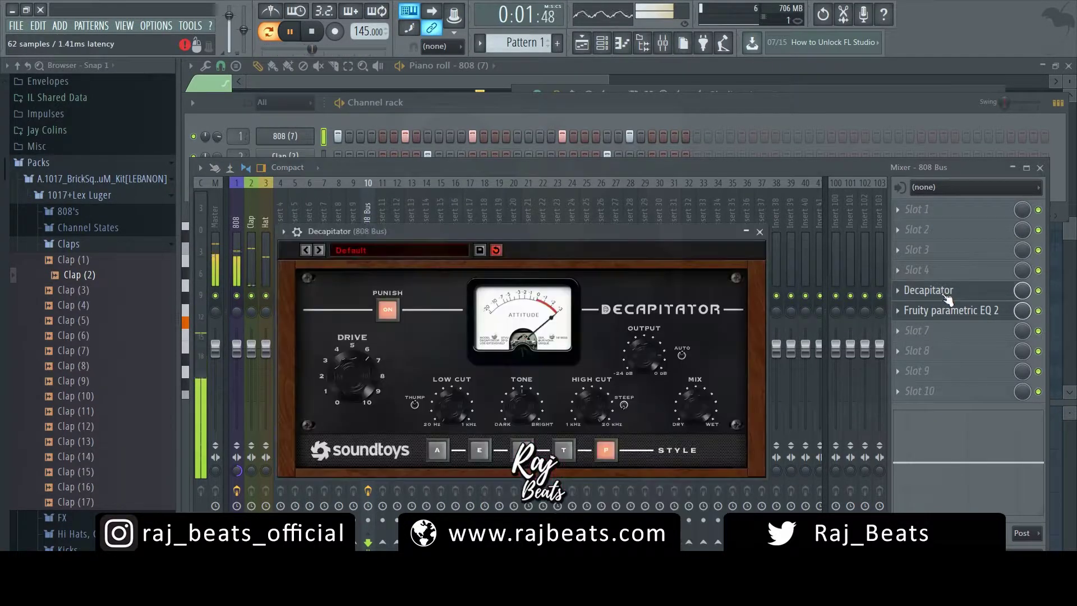
scroll(358, 367, "up", 5)
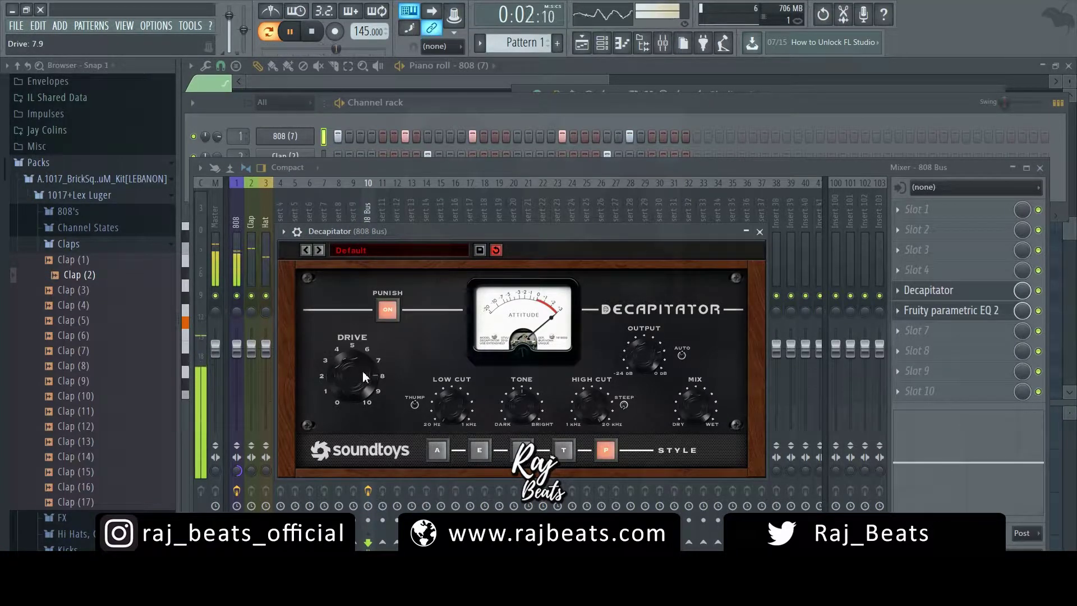
left_click_drag(416, 231, 428, 344)
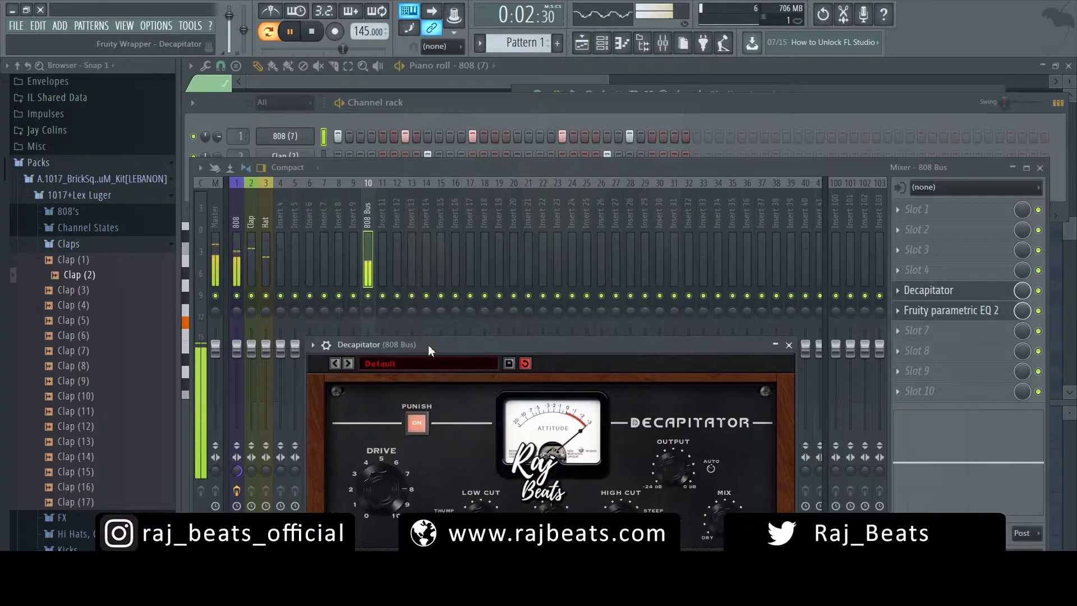
Step: Compare the 808 Bus and 808 tracks within the full beat, stop playback, and return to the 808 track
left_click(368, 202)
left_click(233, 201)
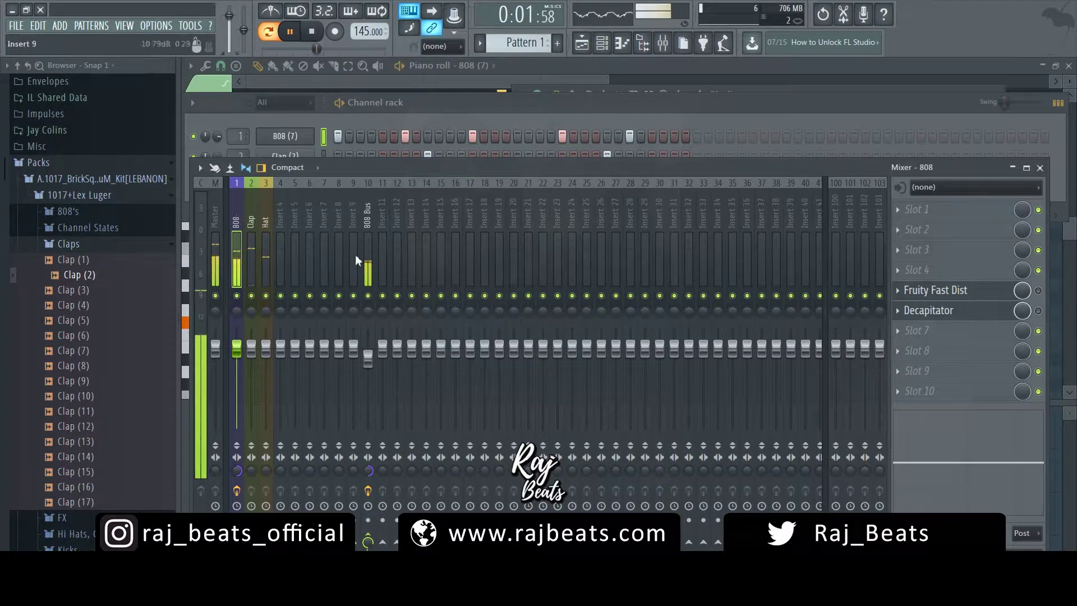
left_click(367, 216)
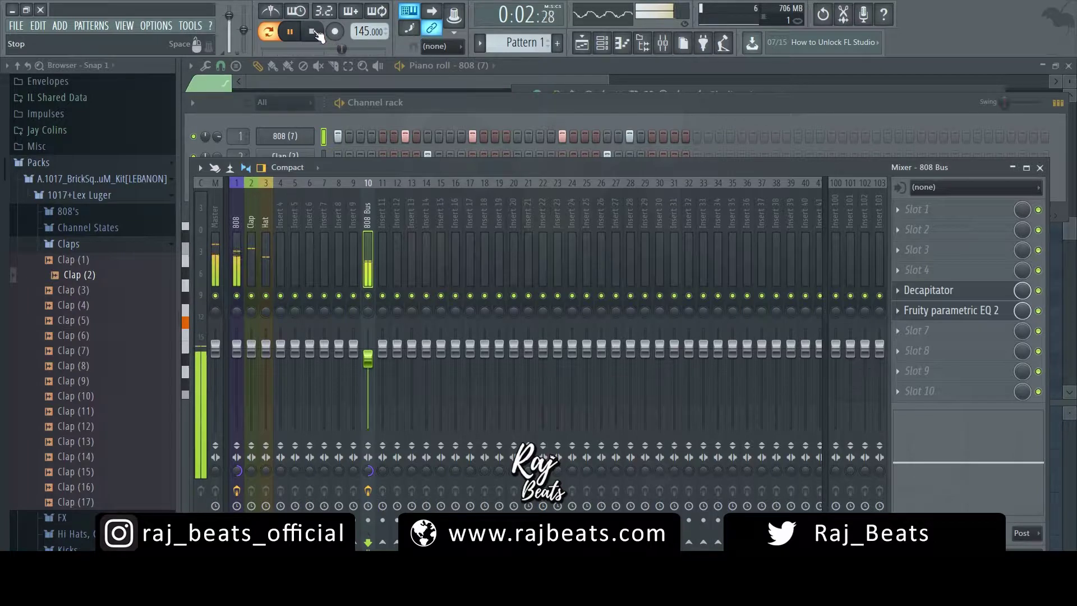
left_click(313, 31)
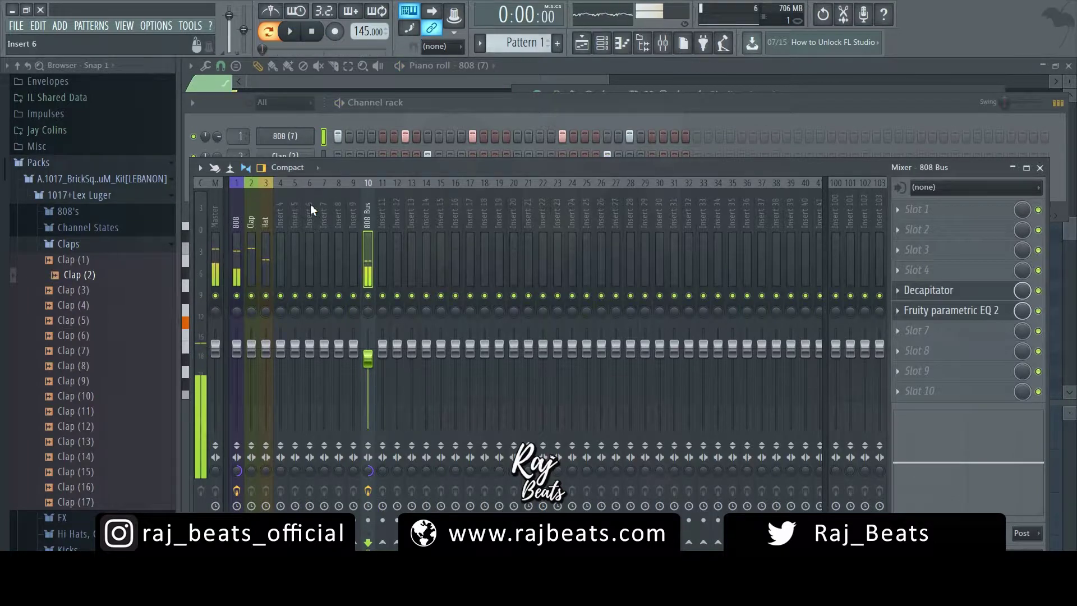
left_click(239, 210)
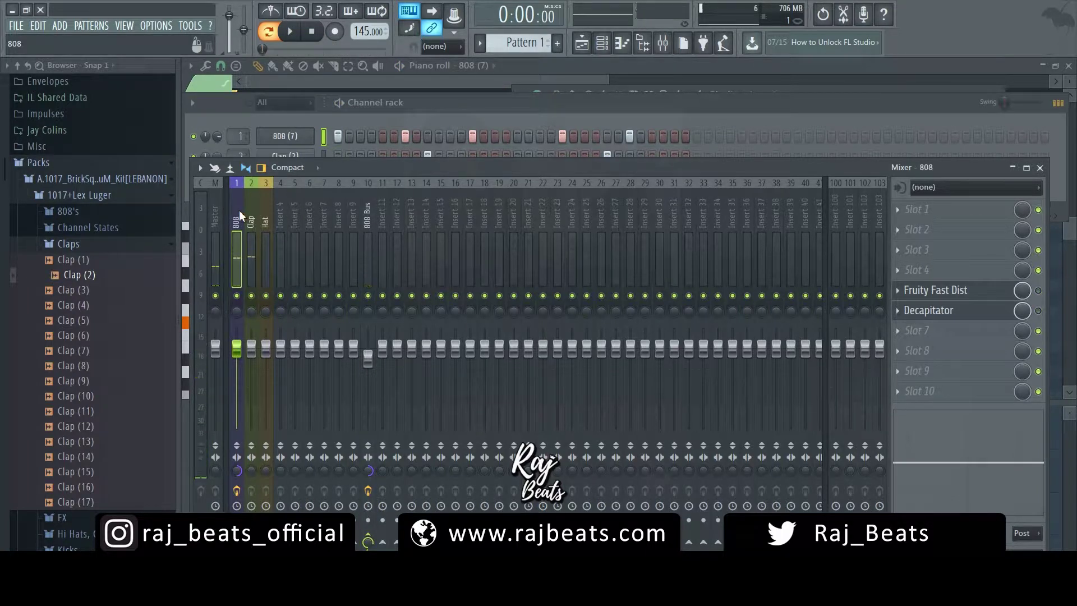